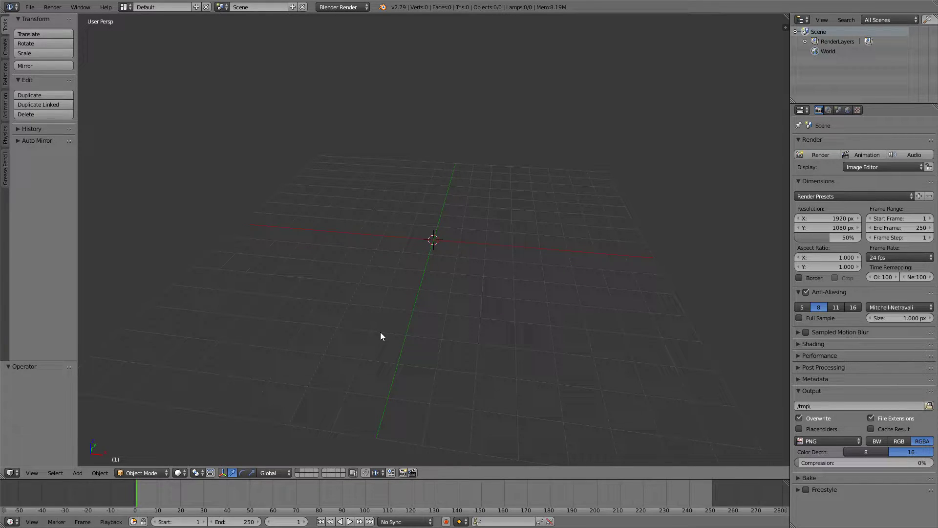
Add a Mesh > Plane at the origin of the empty scene
key(shift+a)
mouse_move(362, 258)
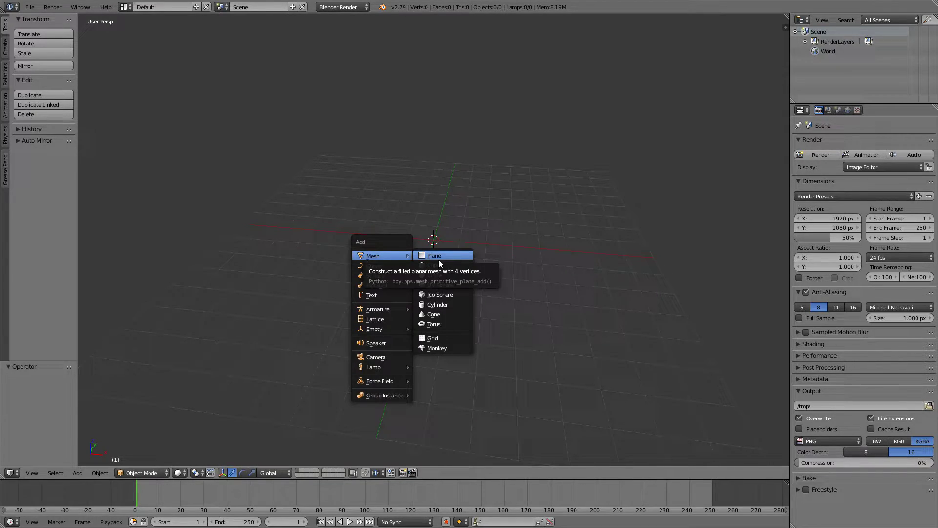
click(437, 256)
scroll(494, 190, up, 4)
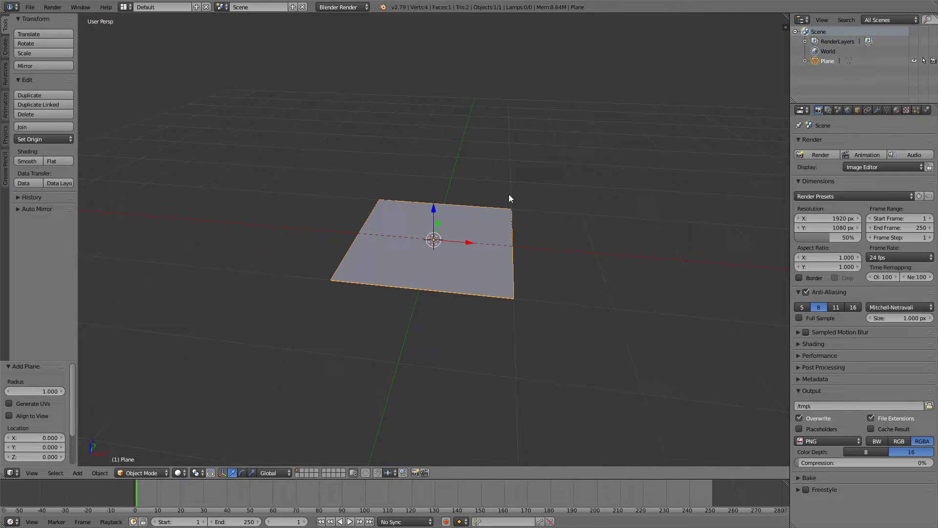
Switch to top orthographic view with the toolbar hidden and snapping enabled
key(t)
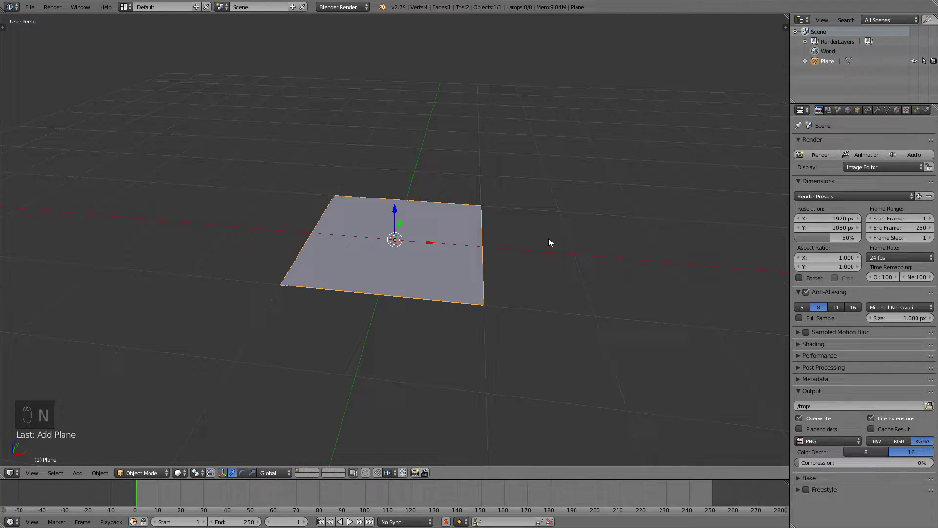
key(KP_7)
key(KP_5)
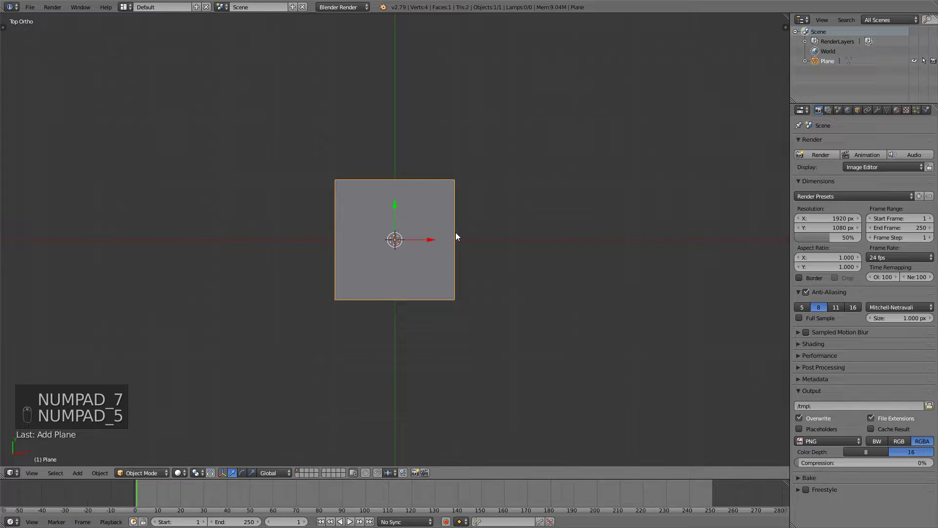
scroll(506, 215, down, 2)
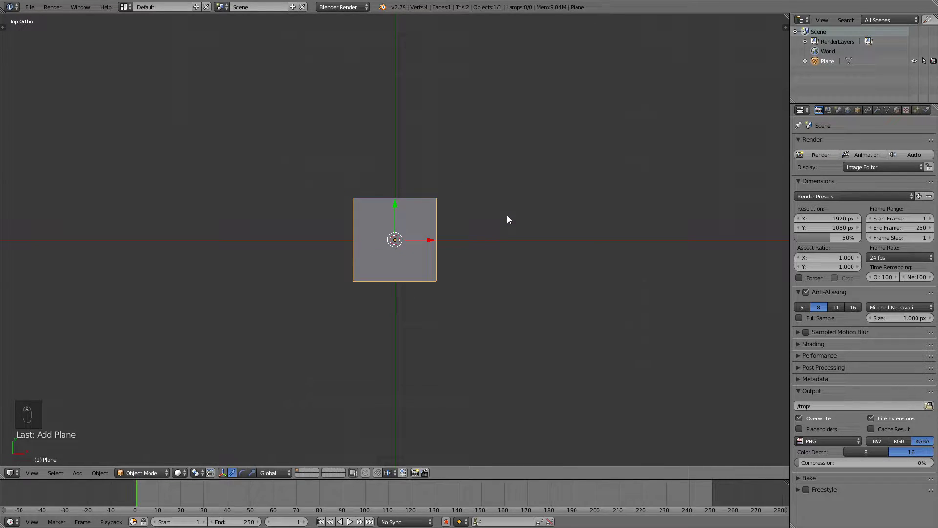
key(shift+Tab)
Scale the plane up uniformly to about twice its size
scroll(476, 161, down, 1)
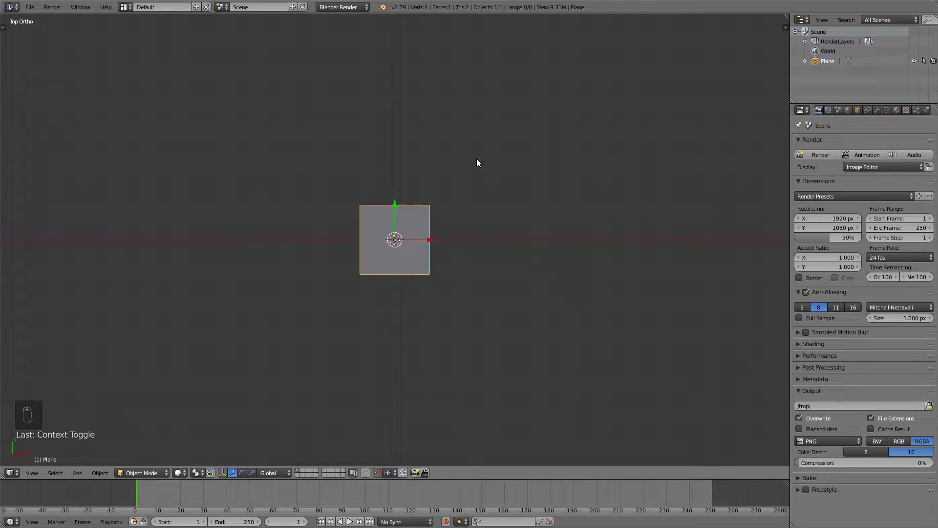
key(s)
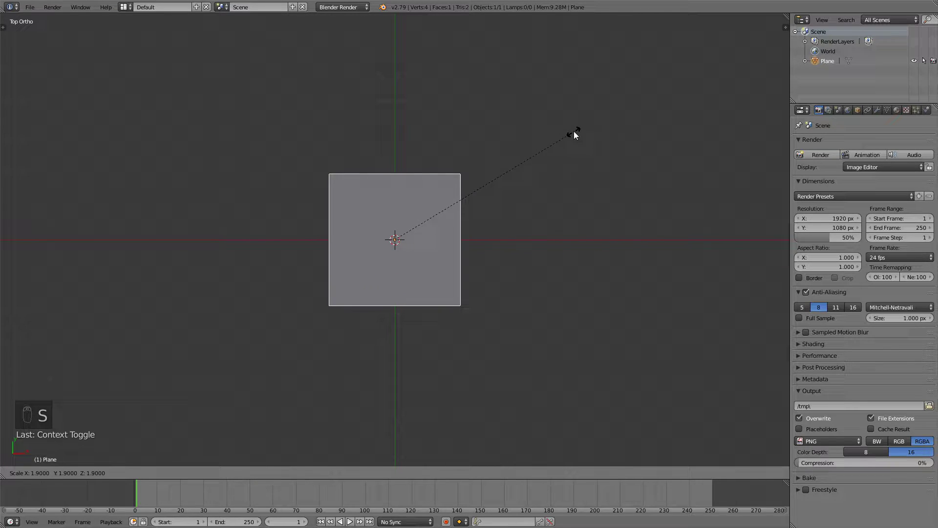
drag(614, 108, 670, 63)
click(673, 61)
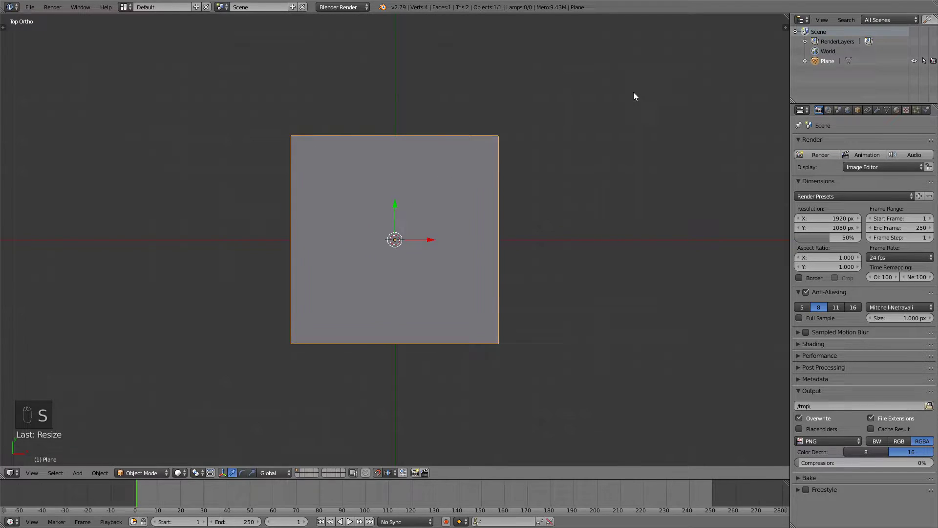
middle_drag(635, 94, 555, 109)
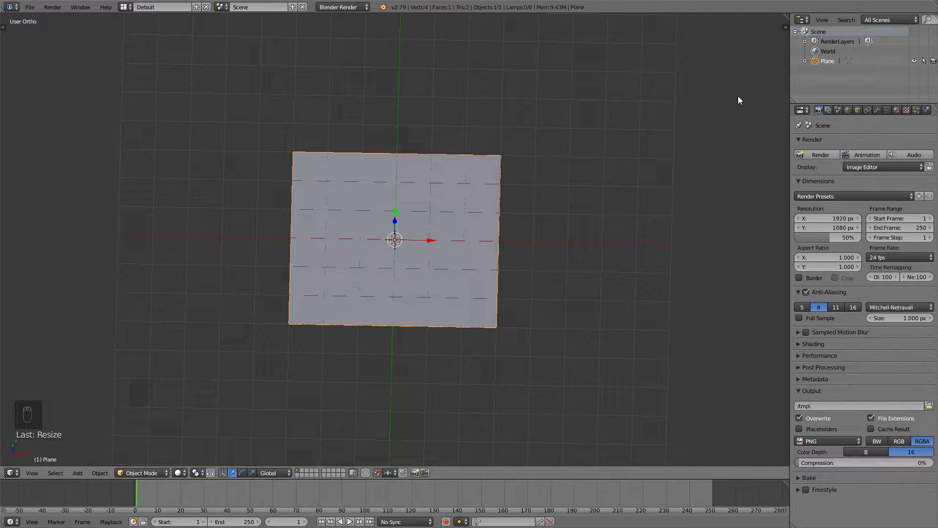
Create two material slots on the plane, each with a new material
click(897, 110)
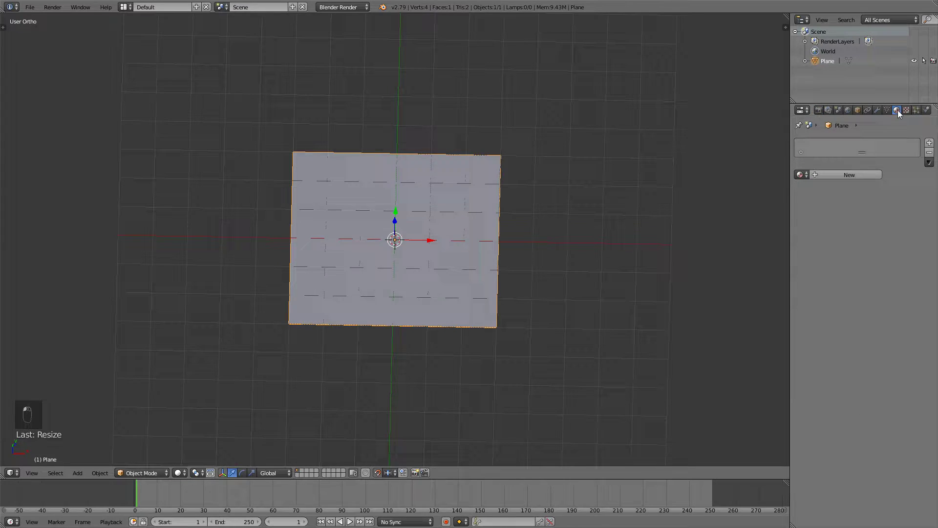
click(857, 174)
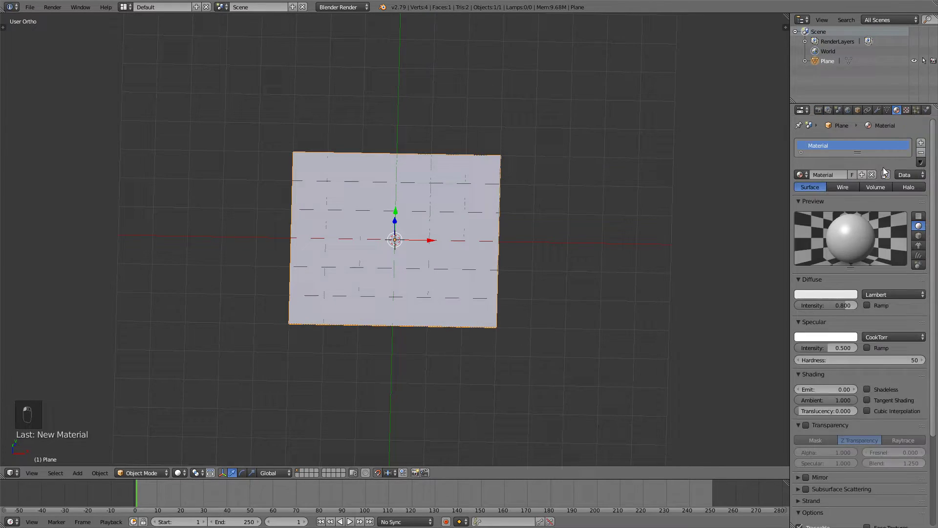
click(928, 142)
click(843, 191)
Rename the first material to 'road' and the second to 'line'
click(821, 145)
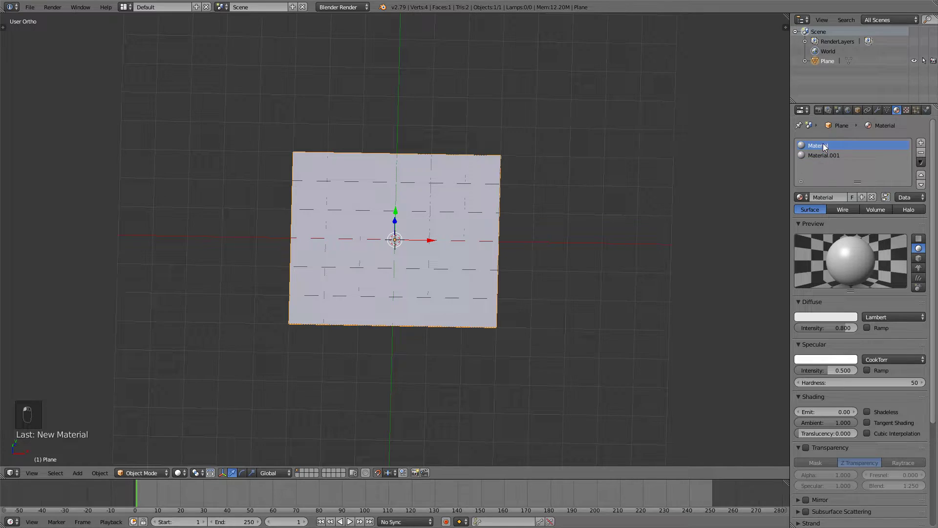
click(832, 197)
key(BackSpace)
text(road)
key(Return)
click(829, 155)
click(831, 197)
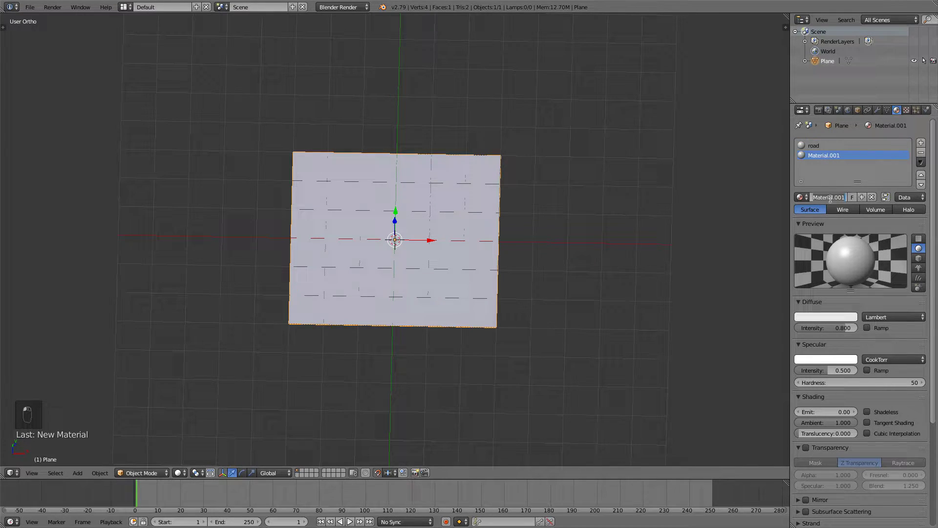
key(BackSpace)
text(line)
key(Return)
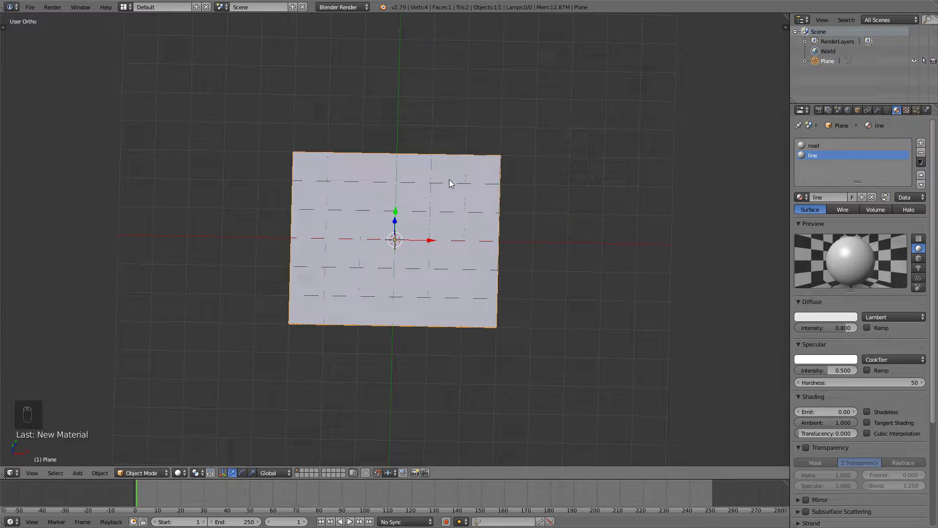
In Edit Mode, add two lengthwise loop cuts and narrow the middle strip along X
key(Tab)
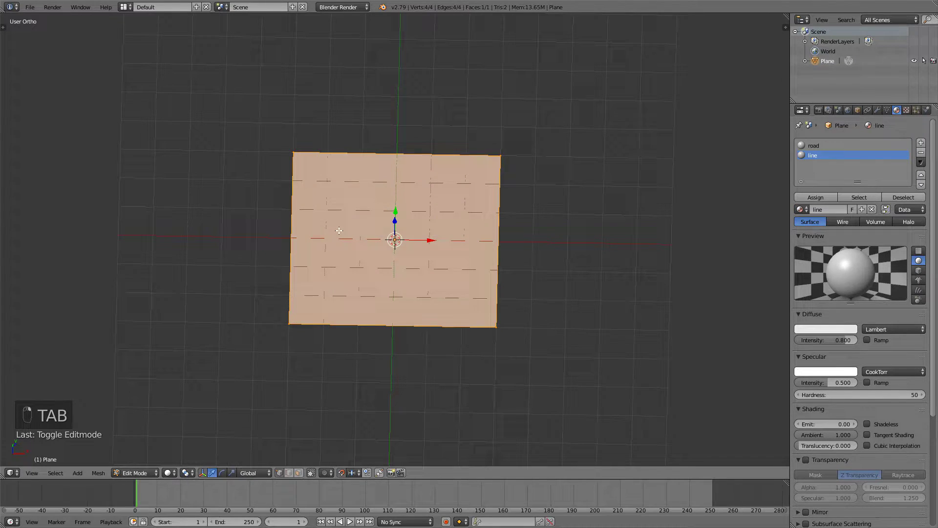
scroll(344, 211, up, 3)
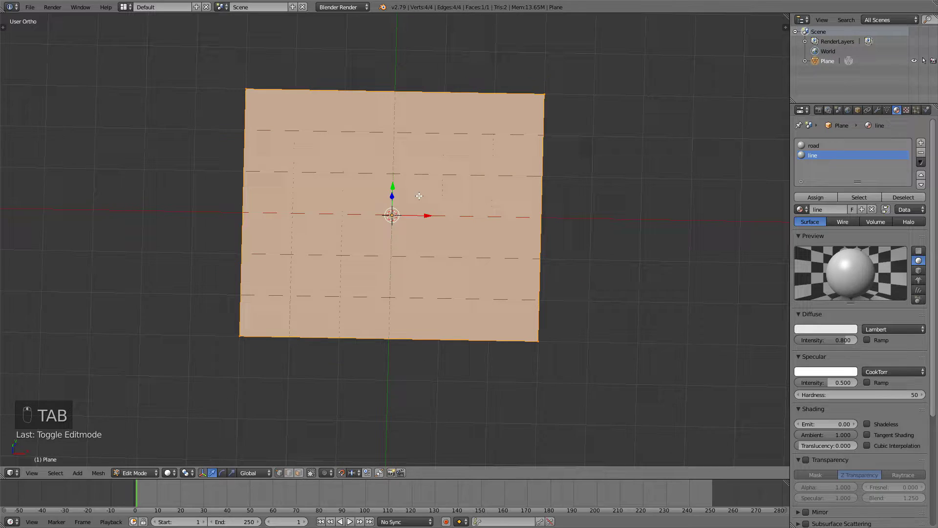
key(KP_5)
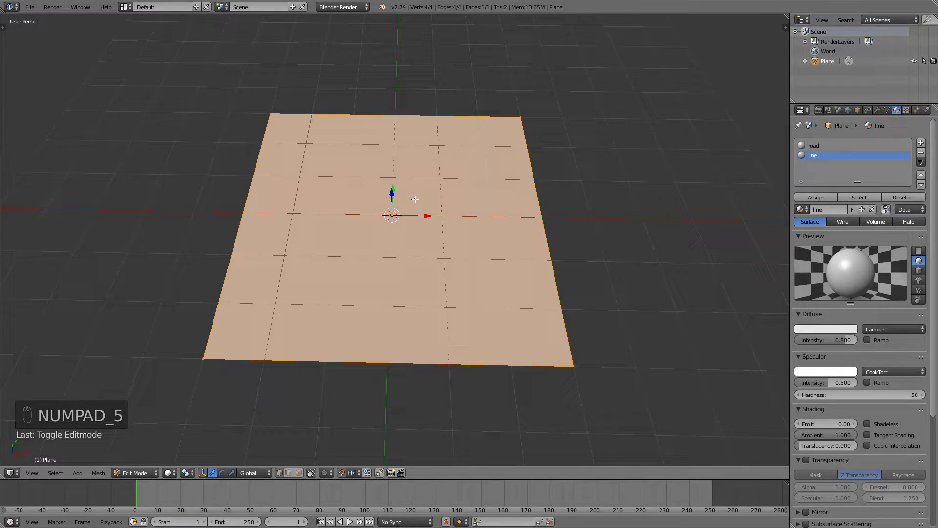
key(ctrl+r)
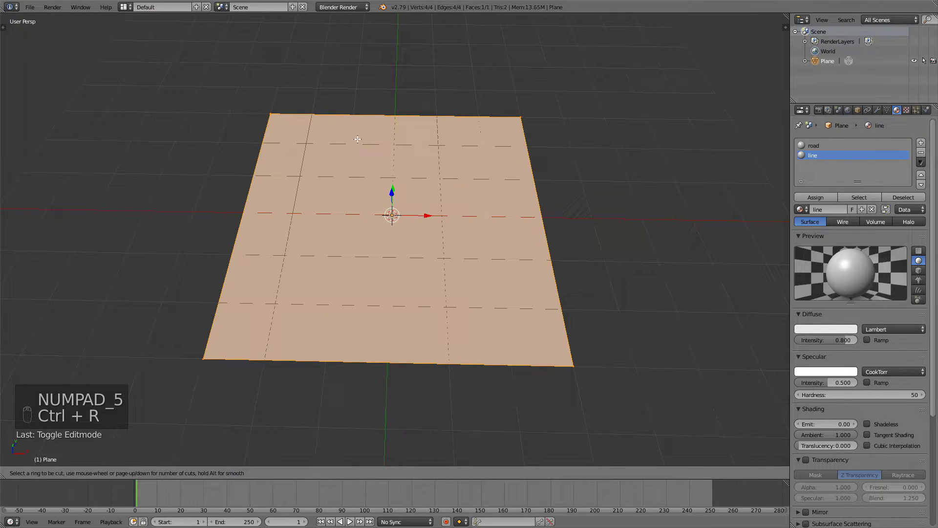
scroll(369, 115, up, 1)
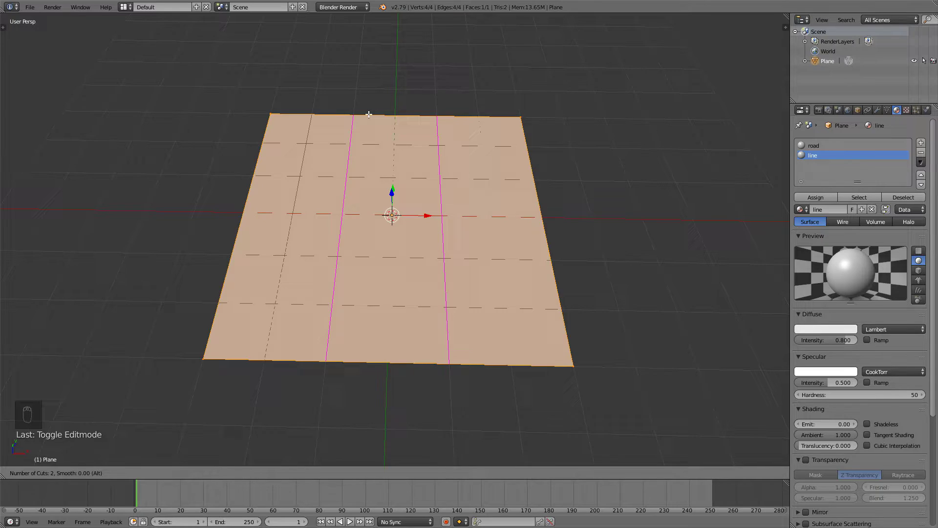
click(369, 114)
right_click(400, 116)
key(s)
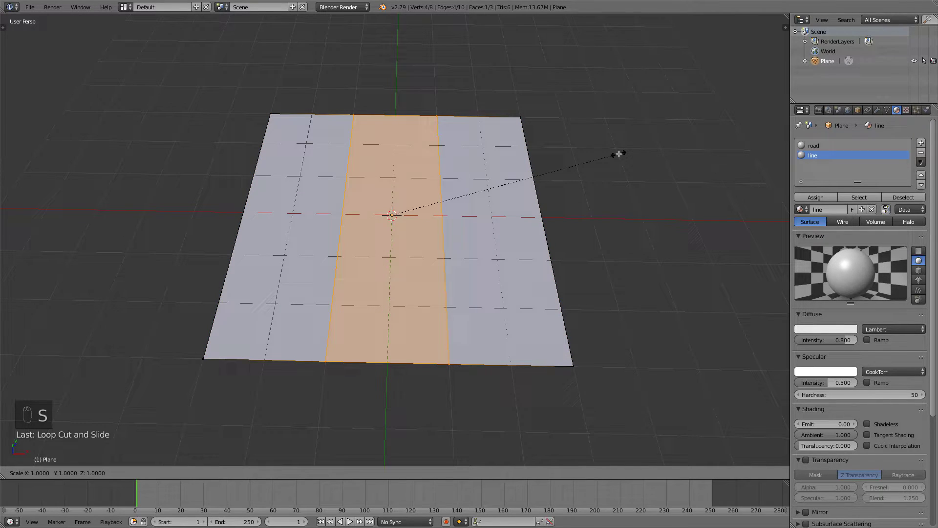
key(x)
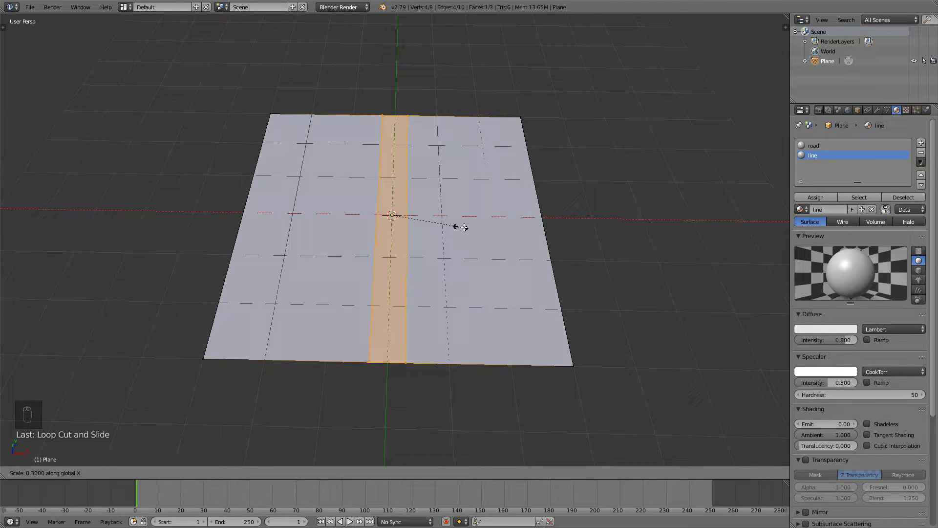
click(483, 227)
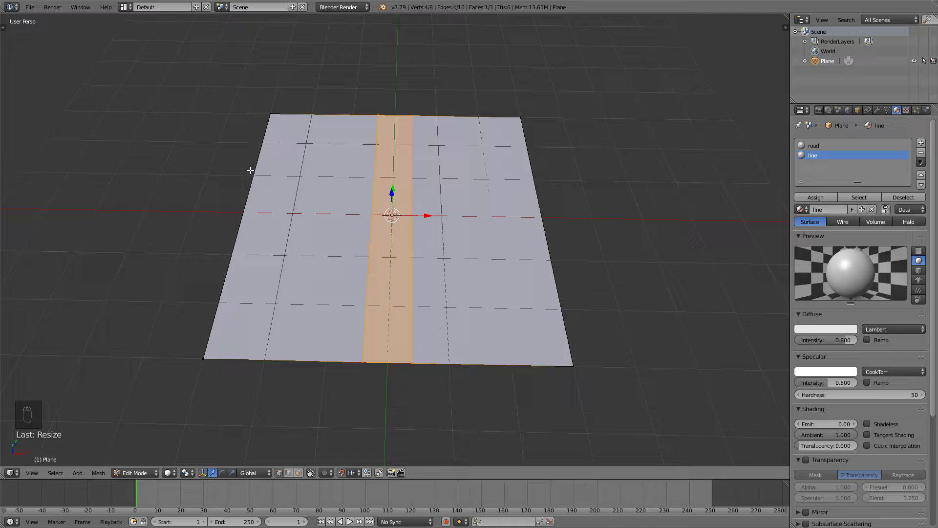
Add three crosswise loop cuts across the plane
key(ctrl+r)
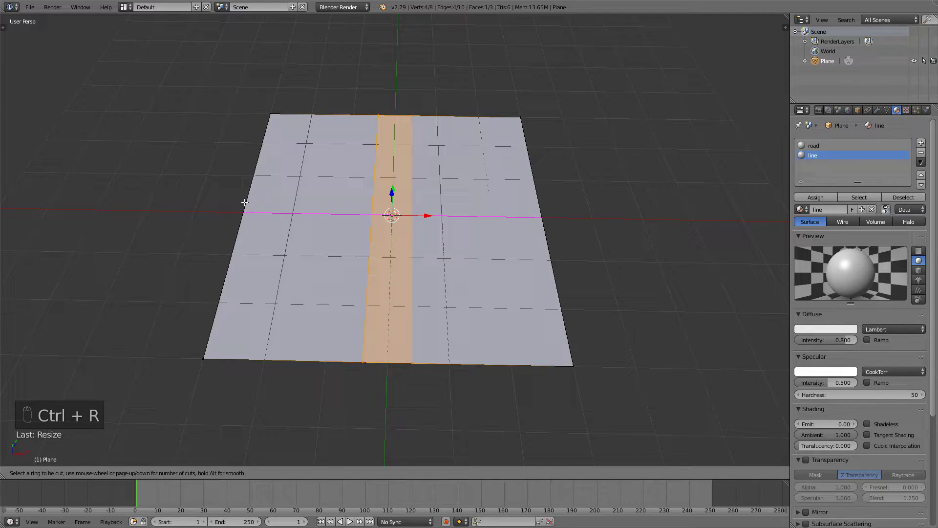
scroll(245, 202, up, 2)
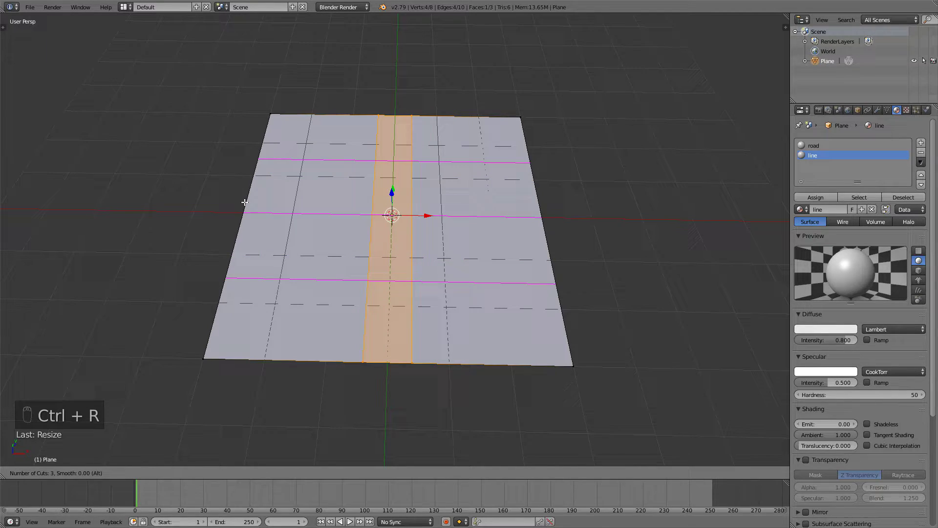
click(244, 201)
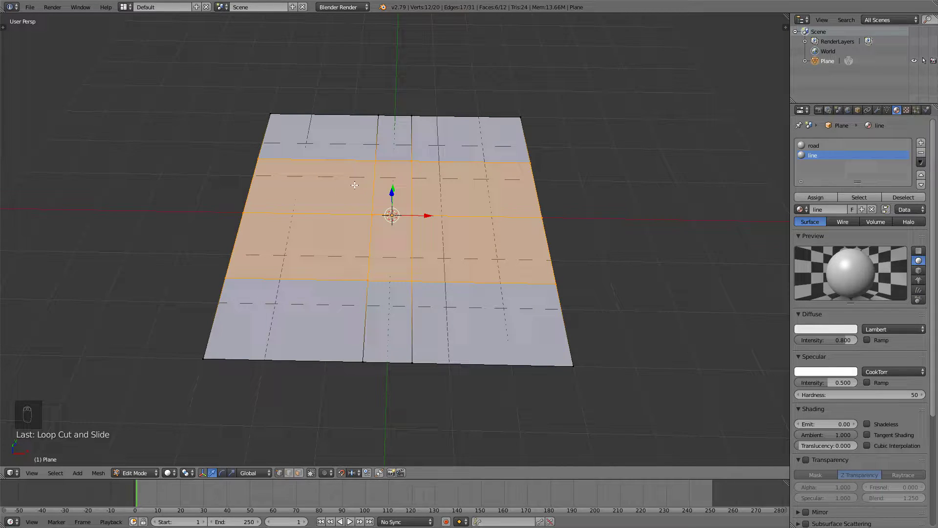
In Face select mode, select two centre-strip faces and assign them the line material
key(ctrl+Tab)
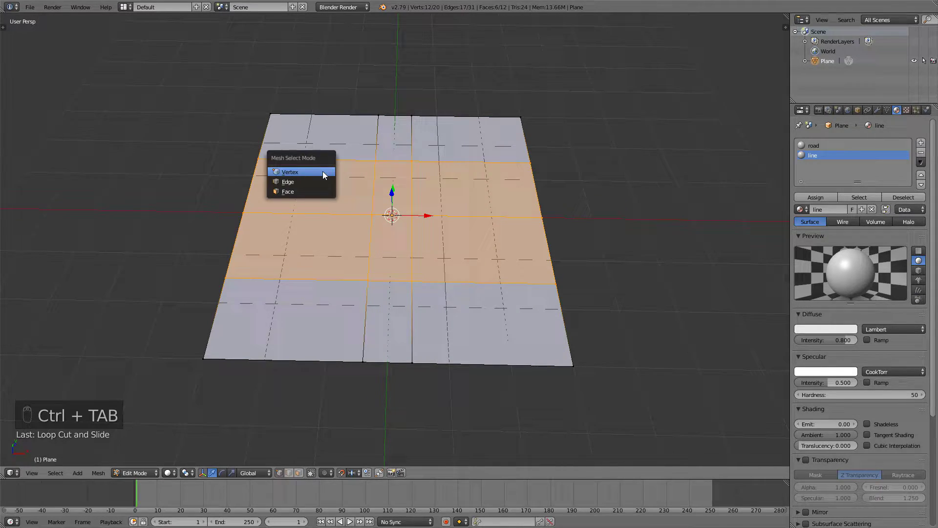
click(288, 189)
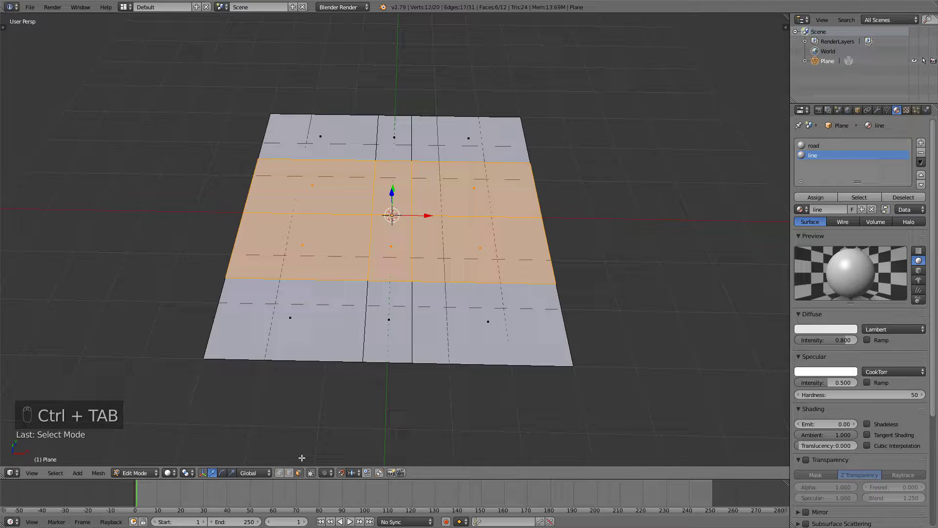
right_click(398, 164)
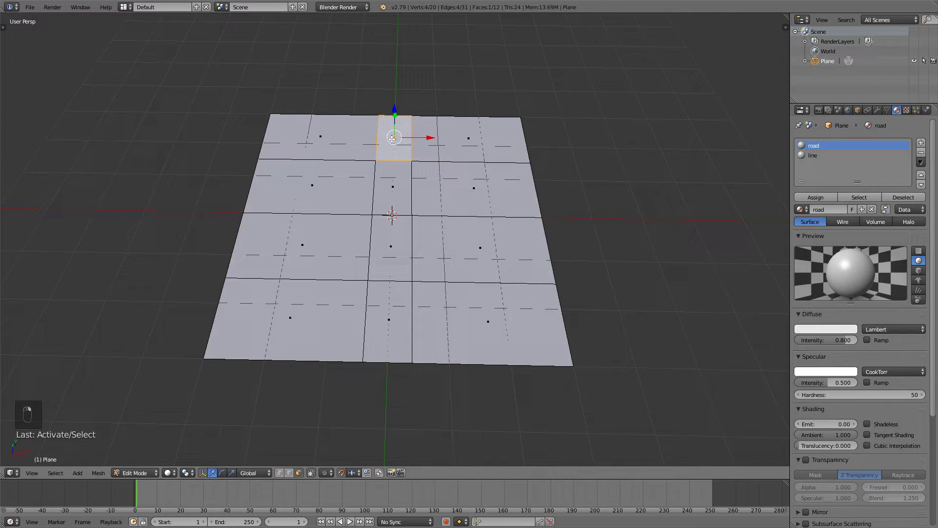
middle_drag(397, 165, 398, 273)
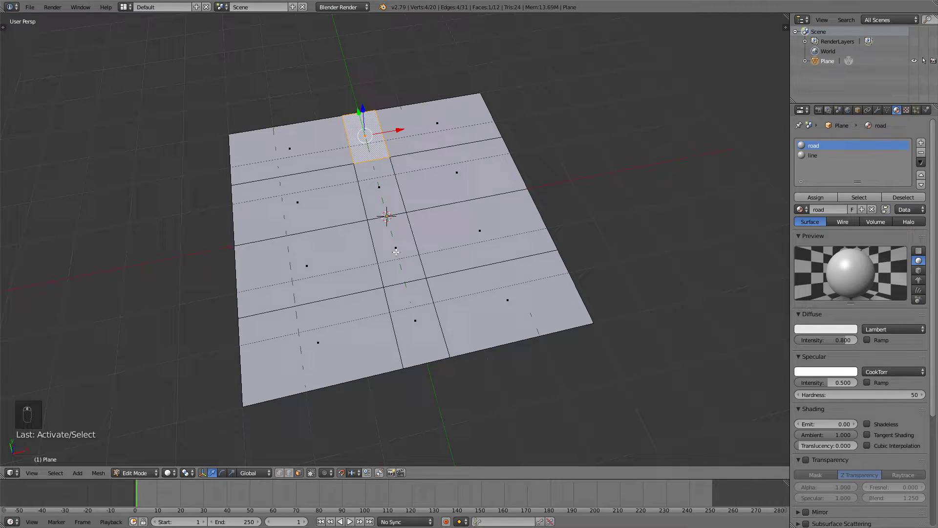
shift+right_click(396, 252)
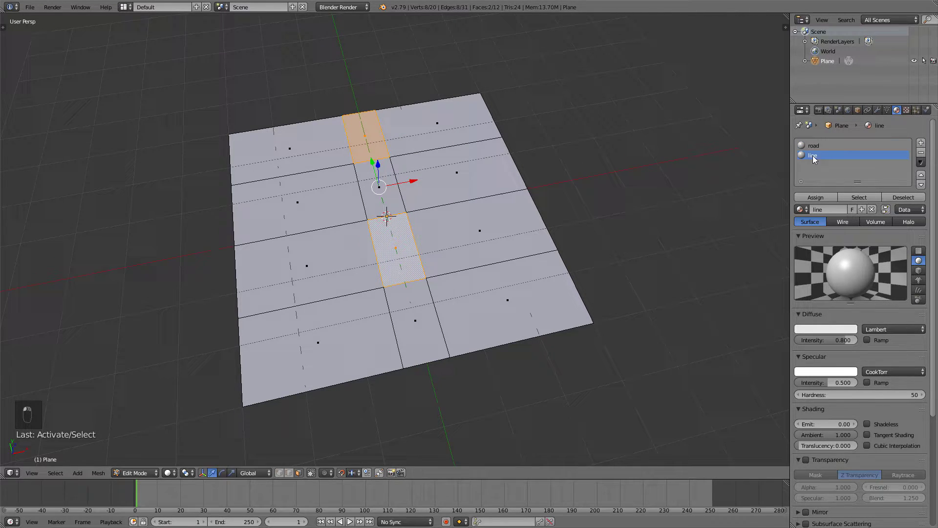
click(822, 197)
Darken the road material's diffuse colour and select the plane in Object Mode
click(820, 332)
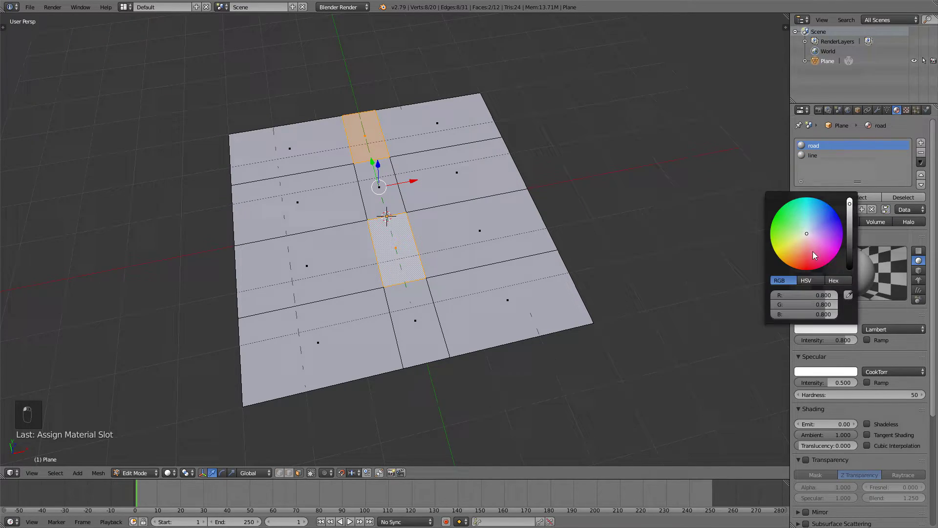
drag(851, 243, 851, 264)
key(Tab)
key(a)
key(a)
middle_drag(562, 240, 498, 248)
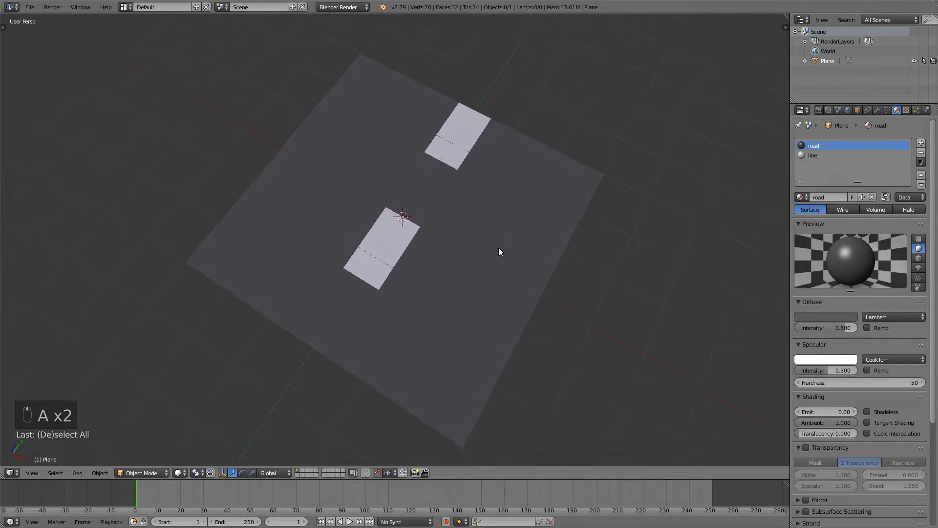
right_click(453, 142)
middle_drag(453, 141, 464, 176)
Duplicate the road plane twice, placing copies at its left and right ends, then deselect all
key(shift+d)
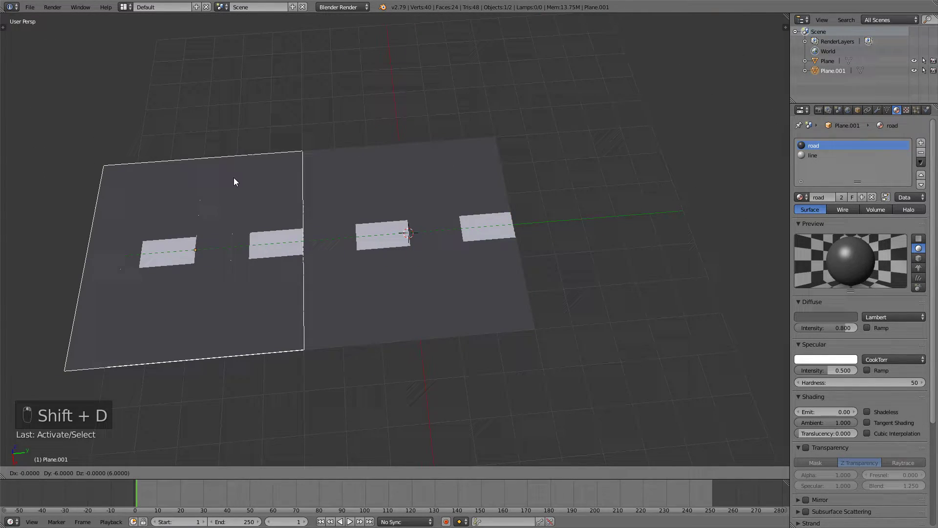
click(234, 178)
key(shift+d)
click(755, 145)
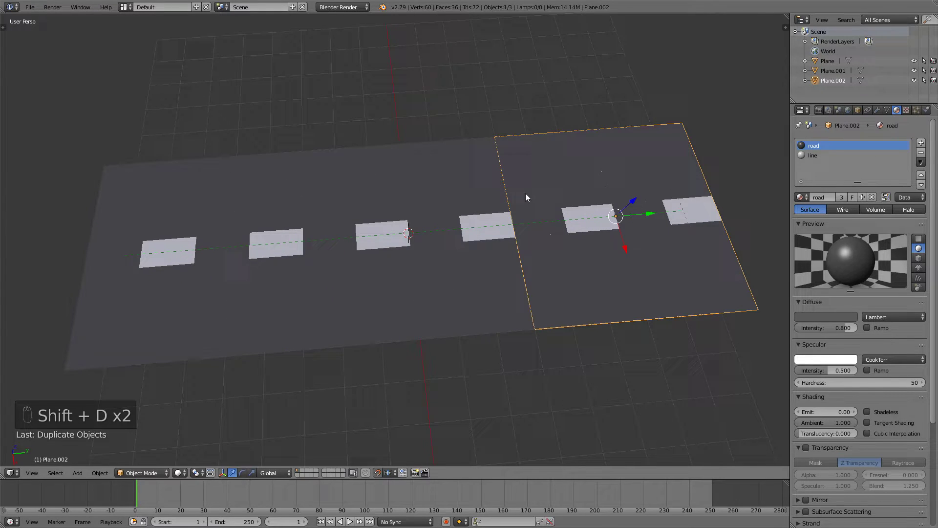
key(Tab)
key(Tab)
middle_drag(526, 197, 611, 176)
key(a)
key(a)
key(a)
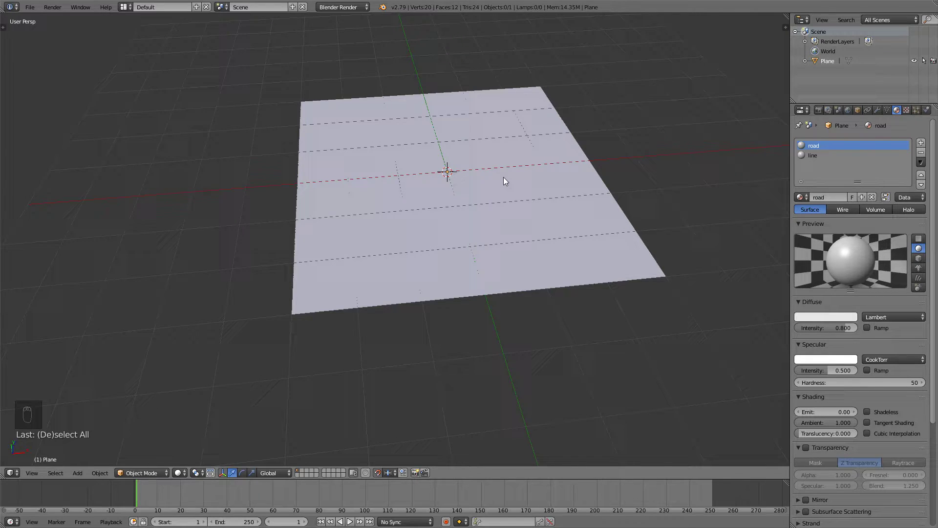
Add a cube in front orthographic view and flatten it along Z
key(KP_1)
key(KP_5)
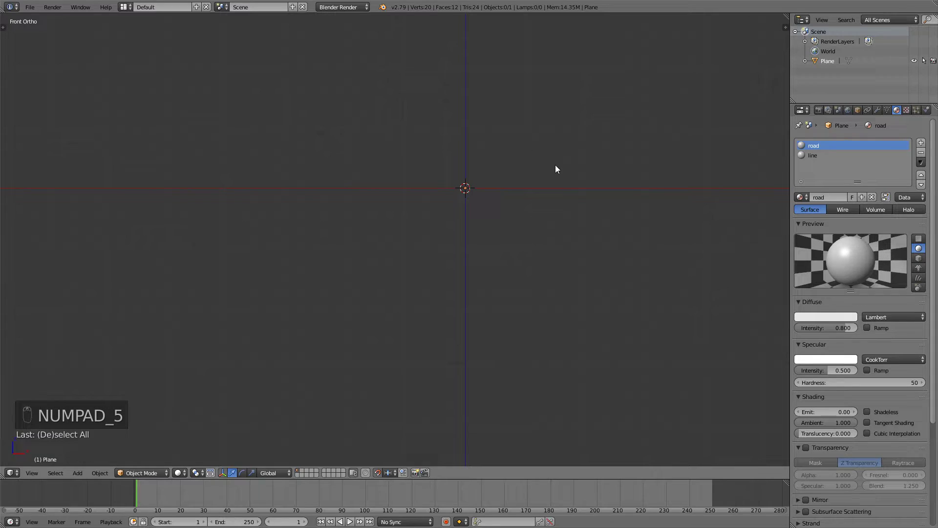
key(shift+a)
click(586, 170)
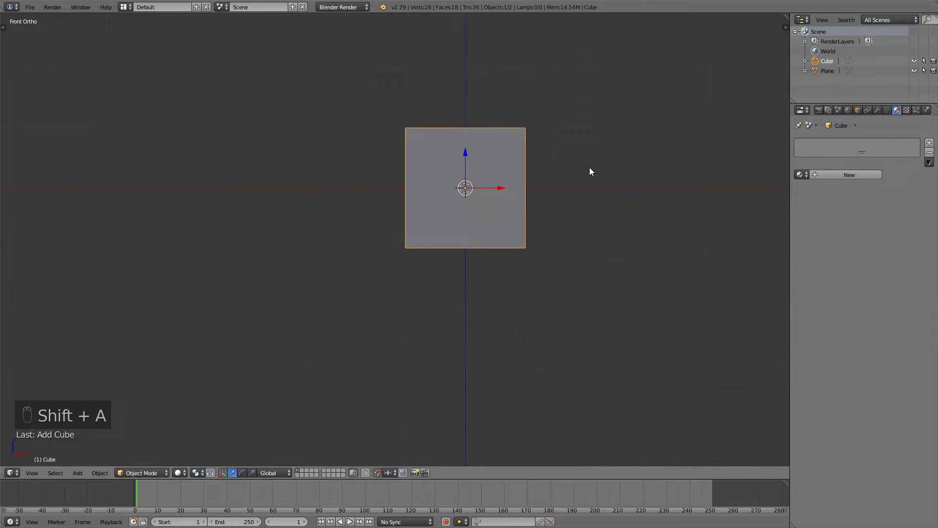
key(KP_Decimal)
key(s)
key(z)
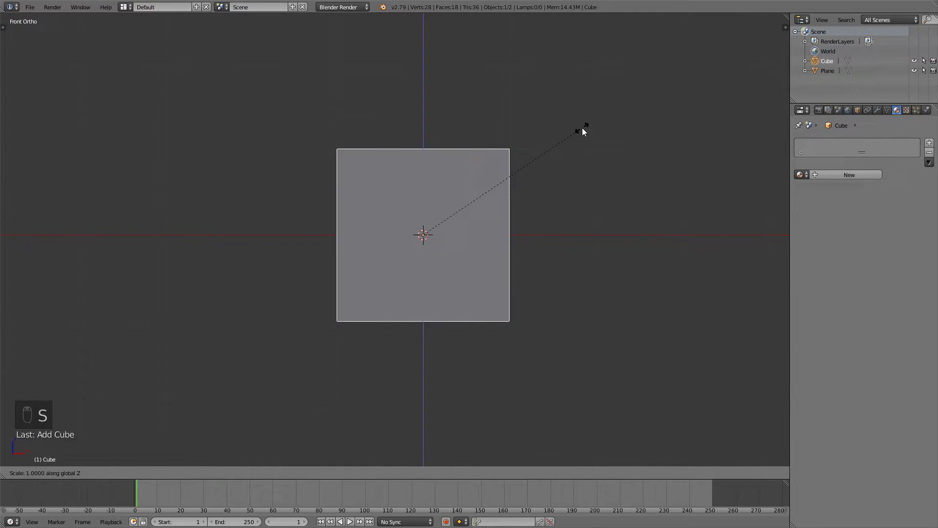
click(481, 222)
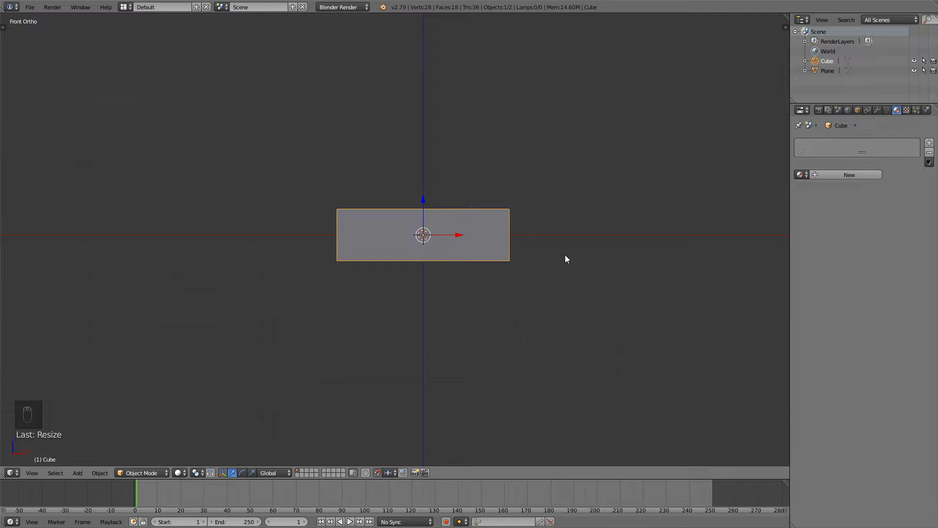
Raise the flattened cube above the ground and set its origin to the 3D cursor
key(g)
key(z)
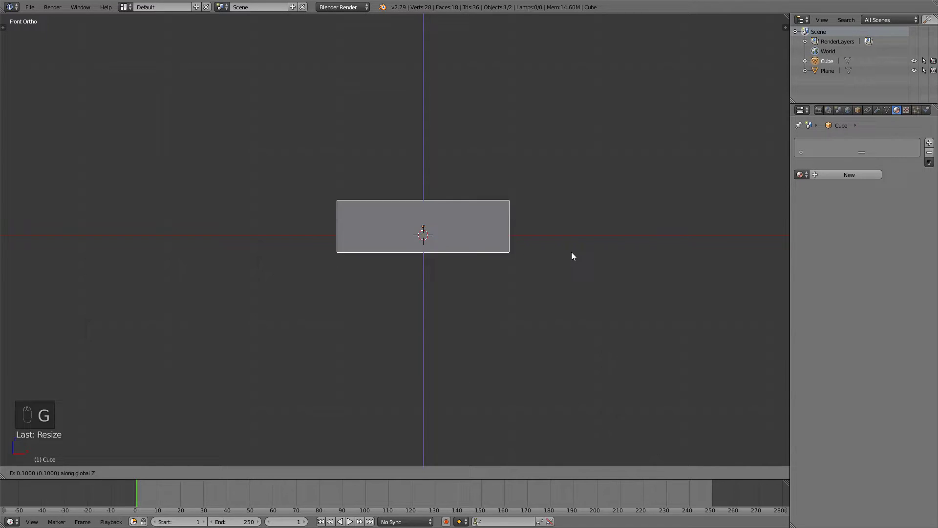
click(538, 233)
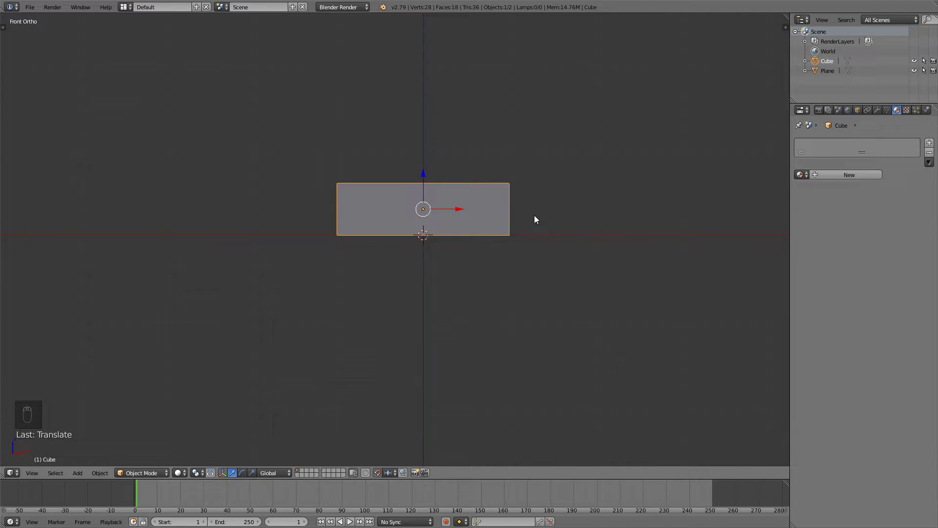
key(ctrl+alt+shift+c)
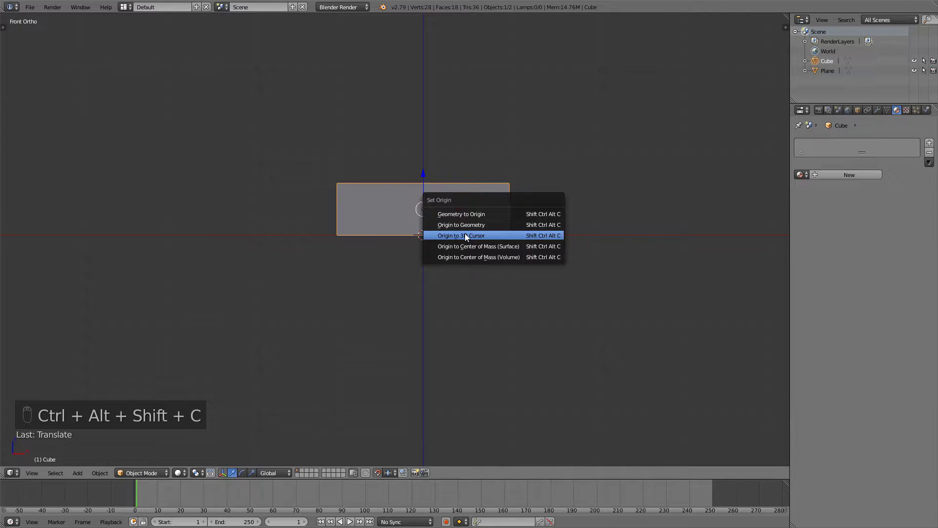
click(464, 233)
middle_drag(508, 210, 505, 228)
key(KP_1)
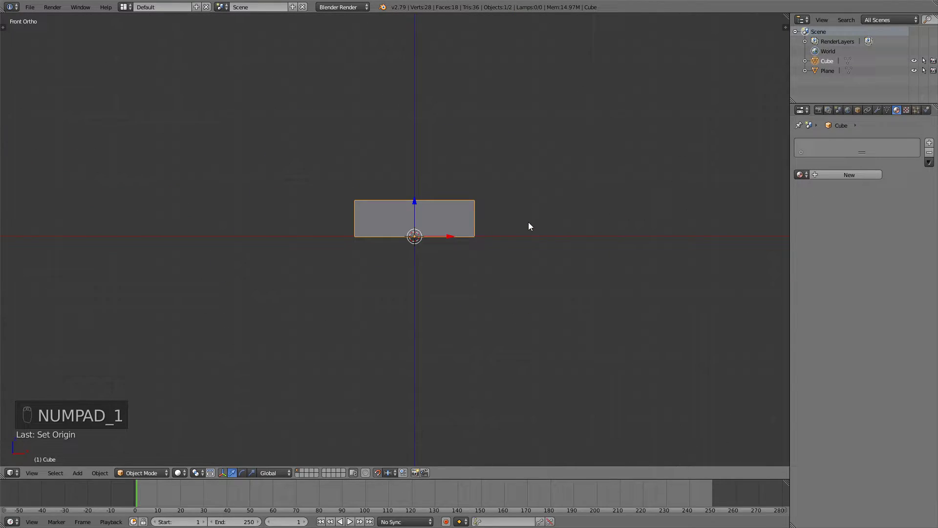
scroll(620, 147, up, 1)
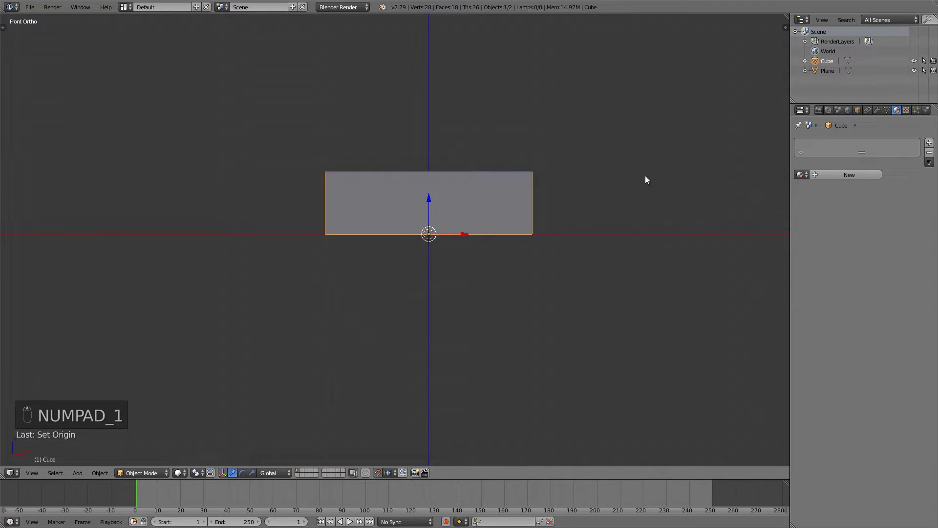
Scale the cube to 0.3 width along X and 0.8 height along Z
key(s)
key(x)
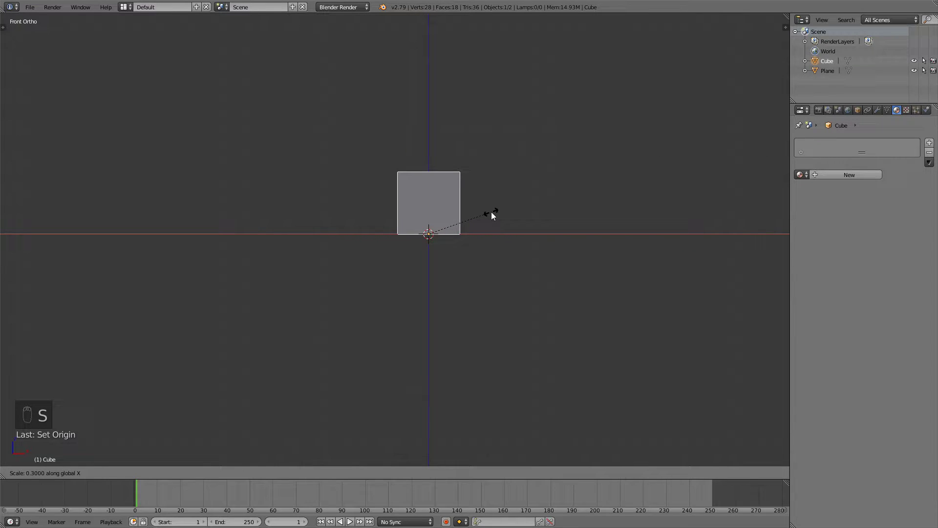
click(496, 214)
mouse_move(496, 214)
middle_down()
mouse_move(483, 209)
mouse_move(435, 229)
mouse_move(490, 221)
middle_up()
key(KP_1)
scroll(479, 219, up, 4)
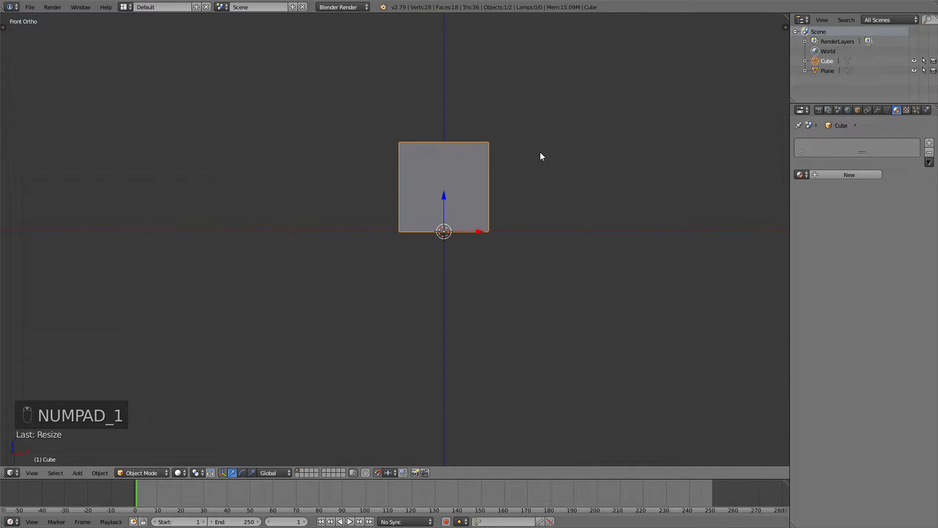
key(s)
key(z)
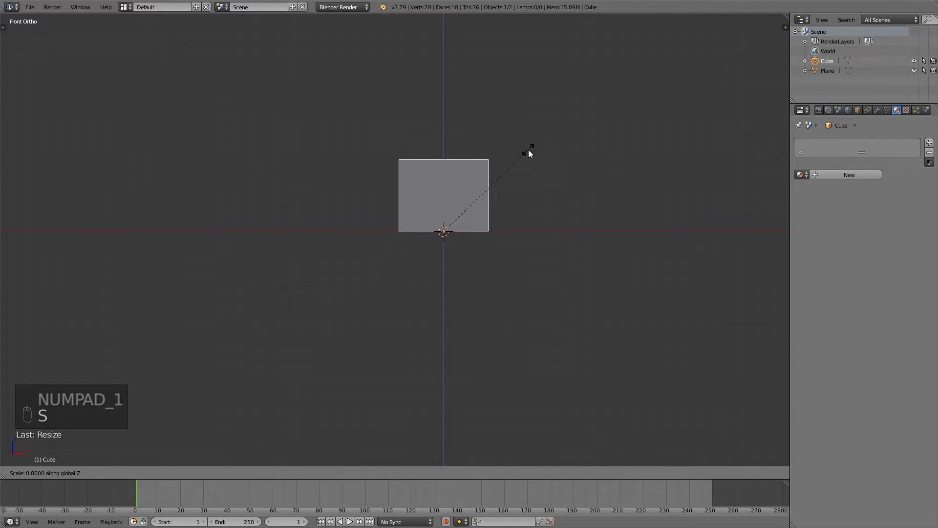
click(522, 154)
In Edit Mode, raise the cube's top face along Z
key(KP_1)
key(Tab)
key(z)
key(g)
click(564, 164)
key(z)
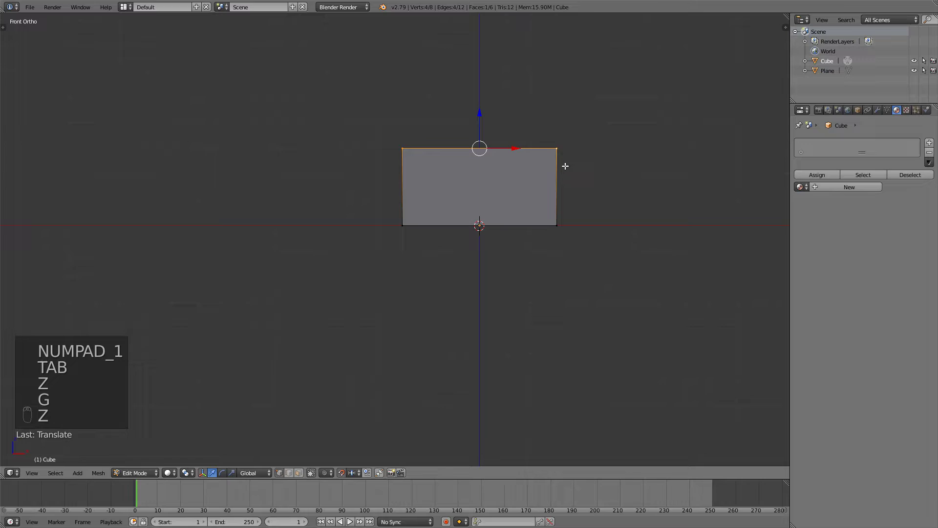
key(Tab)
middle_drag(563, 166, 548, 226)
scroll(552, 215, down, 4)
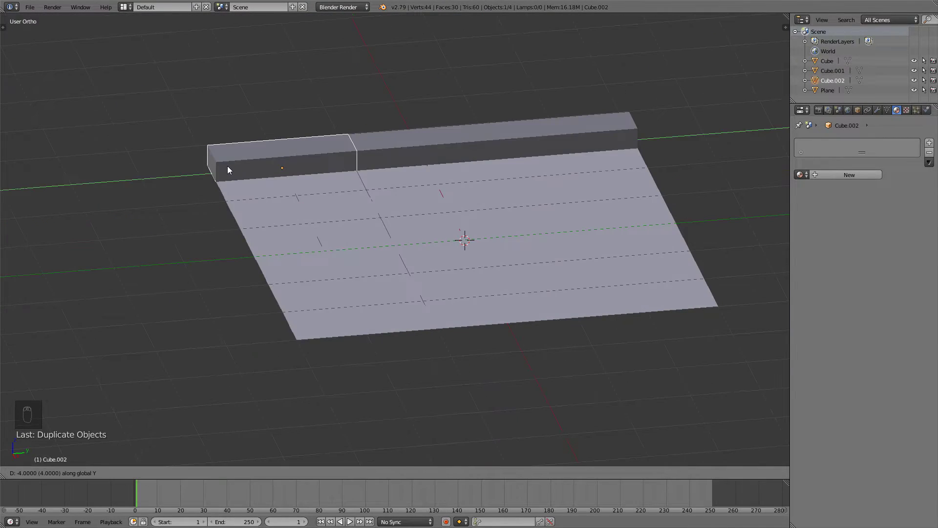
Move the copied curb block into place along the road edge and deselect everything
click(228, 166)
middle_drag(304, 169, 344, 168)
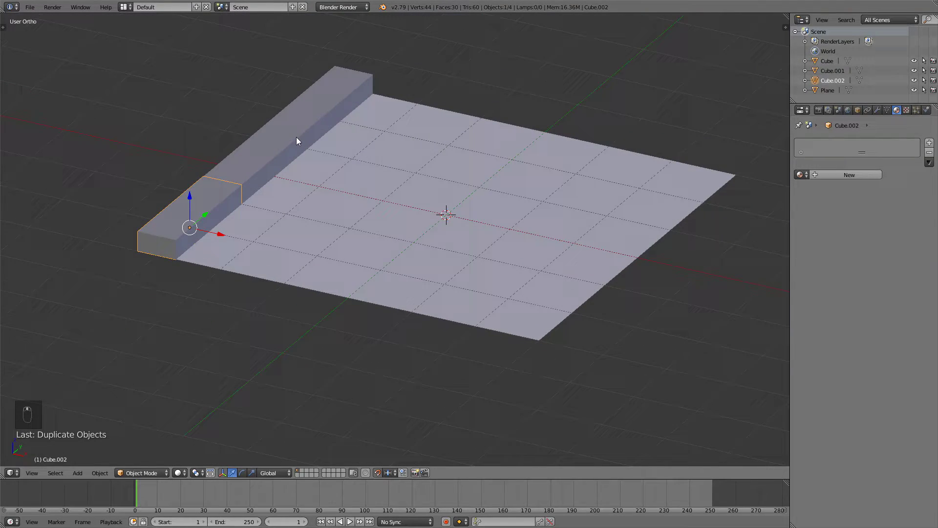
key(a)
shift+middle_drag(296, 140, 348, 160)
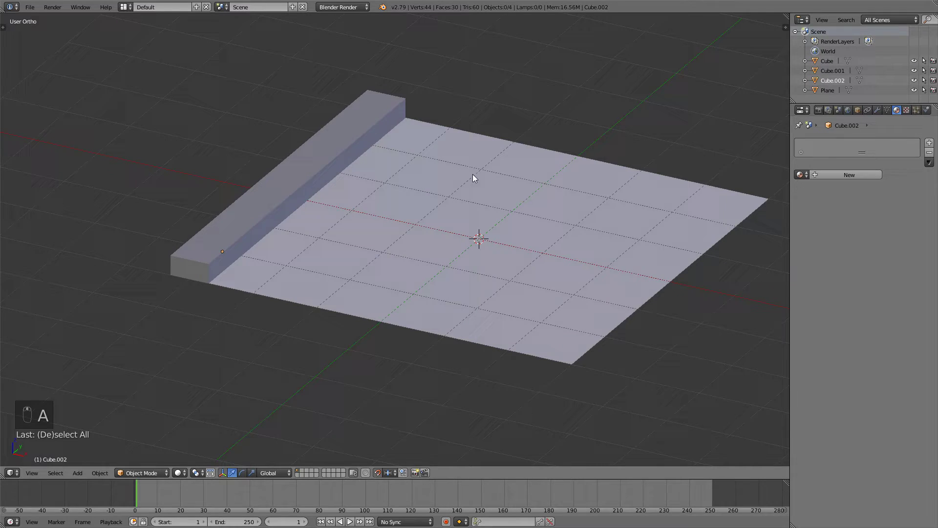
middle_drag(473, 174, 272, 161)
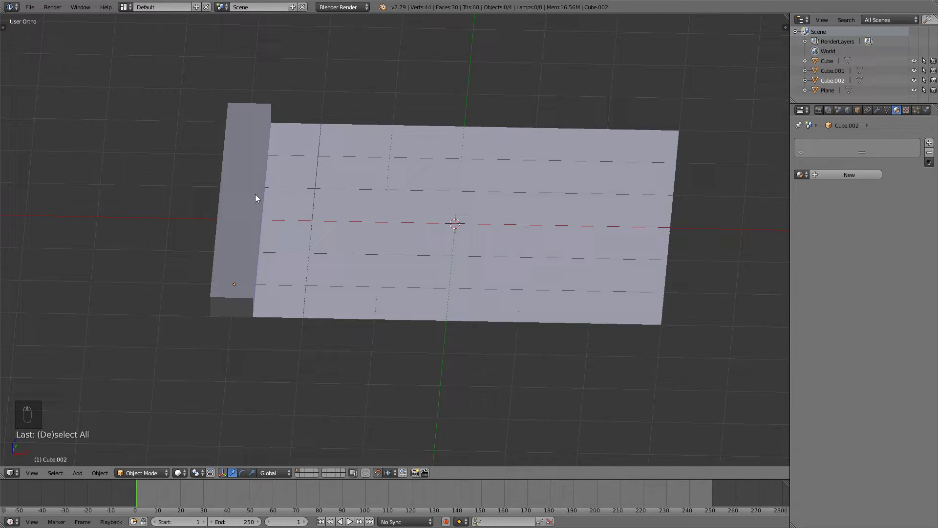
key(KP_1)
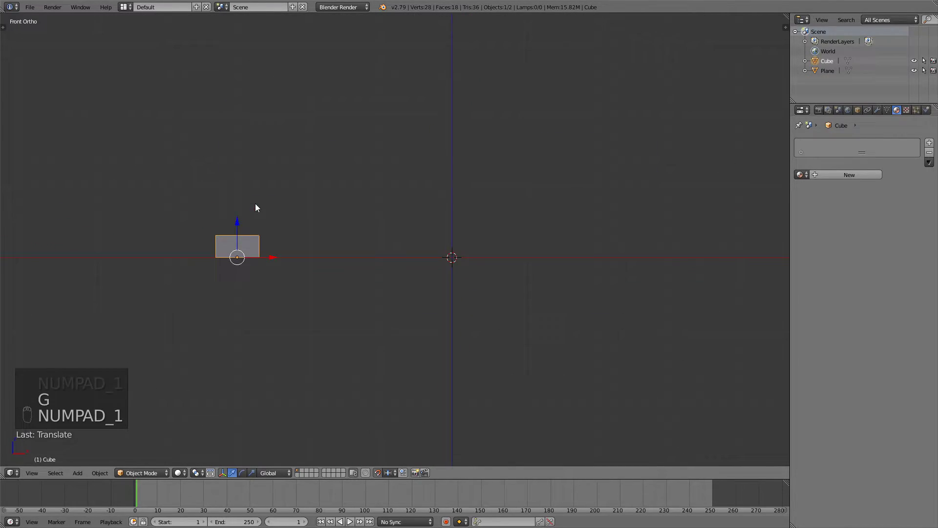
Add a new cube and flatten it vertically into a slab
key(a)
key(a)
key(shift+a)
mouse_move(490, 187)
click(547, 199)
scroll(547, 200, up, 3)
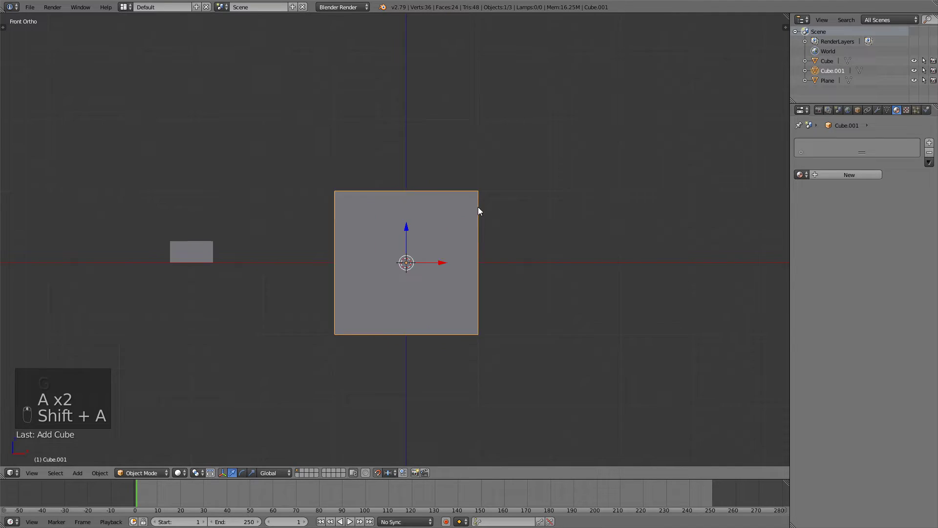
shift+middle_drag(524, 206, 596, 176)
key(s)
key(z)
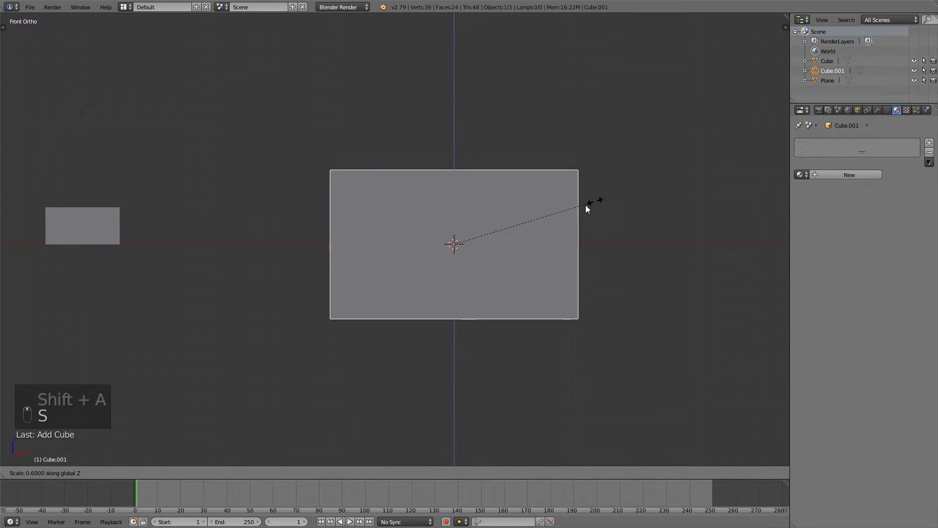
click(473, 249)
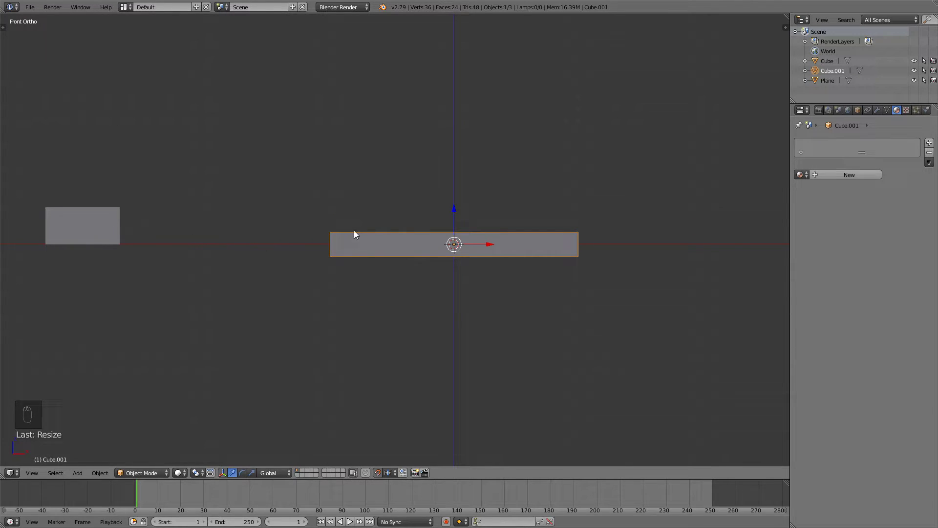
Raise the slab slightly and set its origin to the 3D cursor
key(g)
click(470, 223)
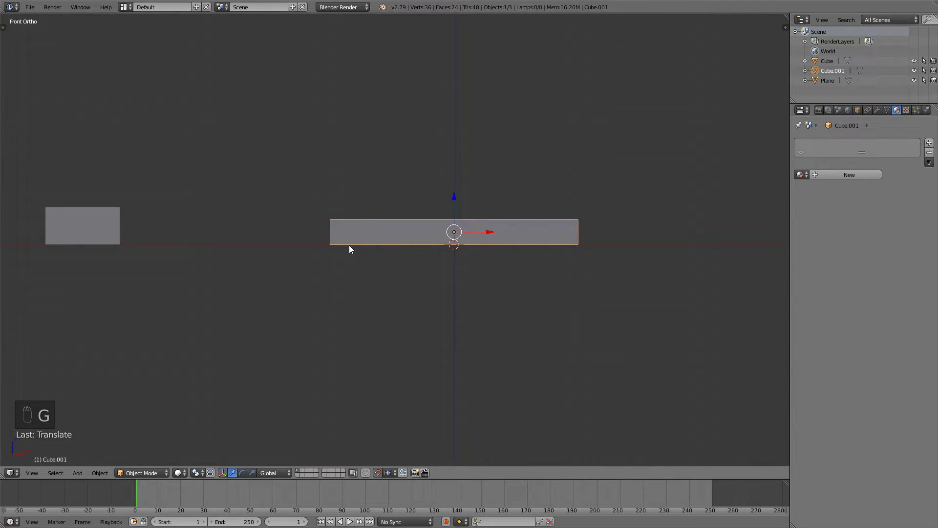
key(ctrl+alt+shift+c)
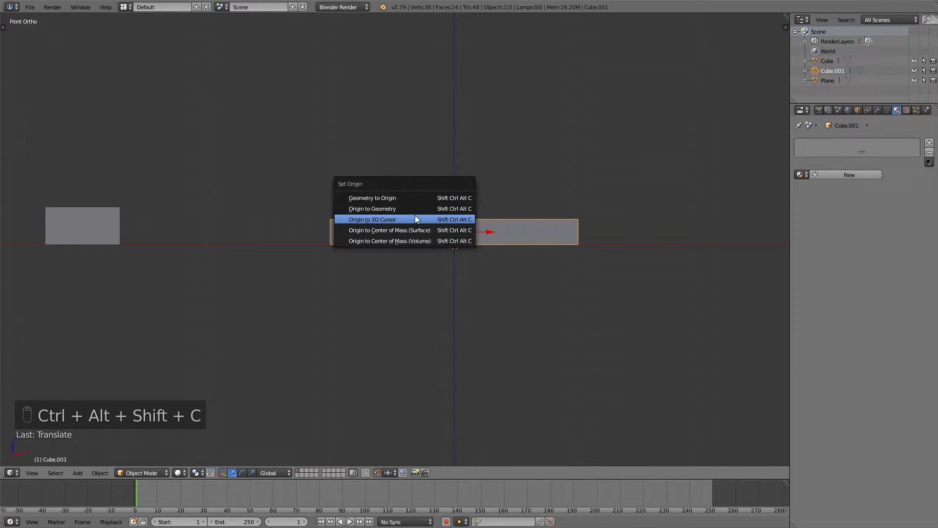
click(414, 215)
Move the slab 4 units along -X so it sits beside the curb
middle_drag(507, 221, 475, 256)
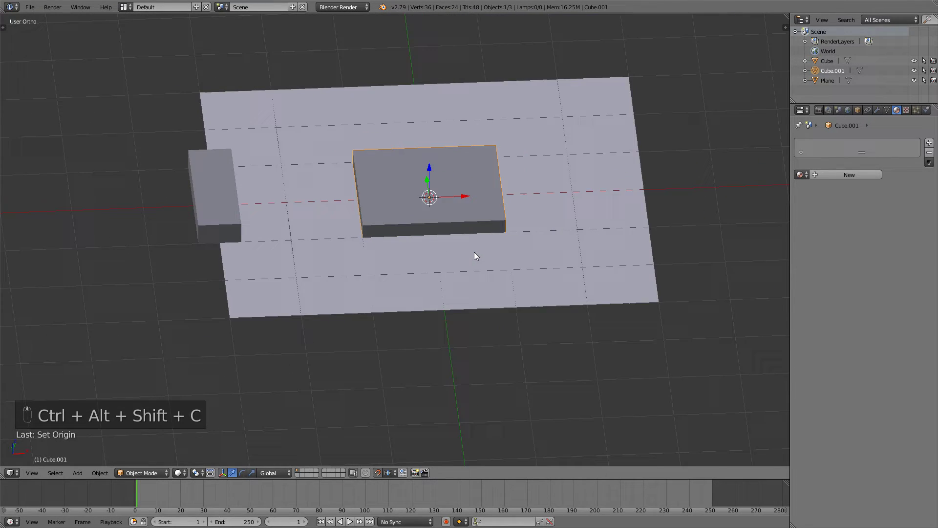
key(g)
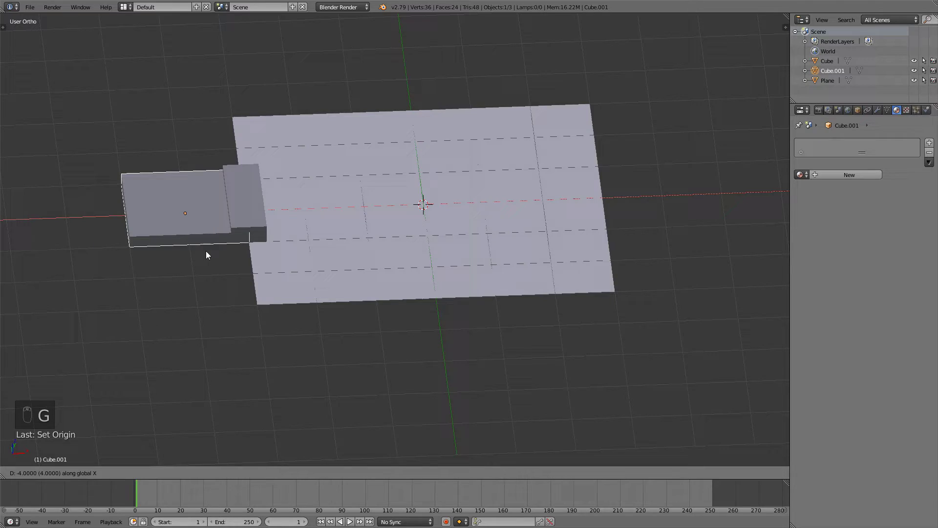
click(206, 250)
key(Tab)
key(Tab)
key(Tab)
key(a)
key(a)
key(a)
key(a)
middle_drag(296, 243, 258, 145)
Give the sidewalk slab Cube.001 a new material named 'sidewalk'
key(a)
right_click(258, 146)
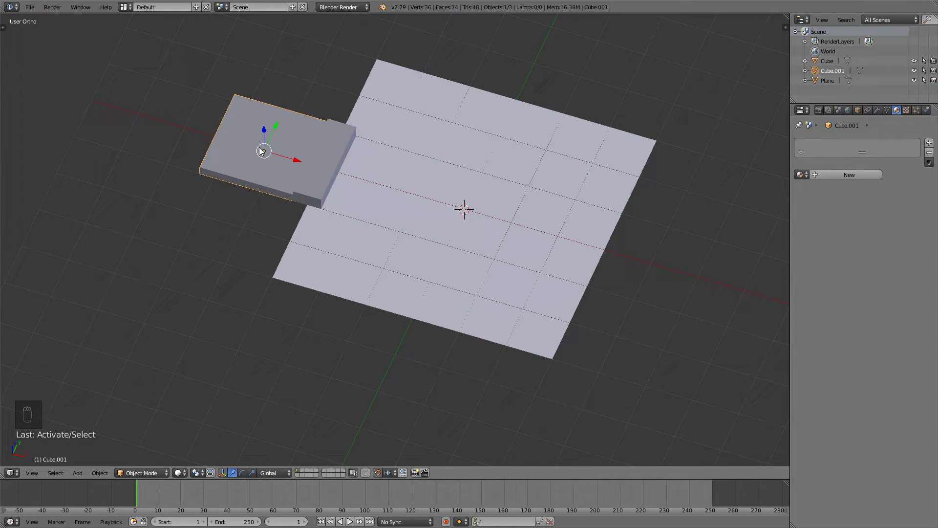
click(831, 175)
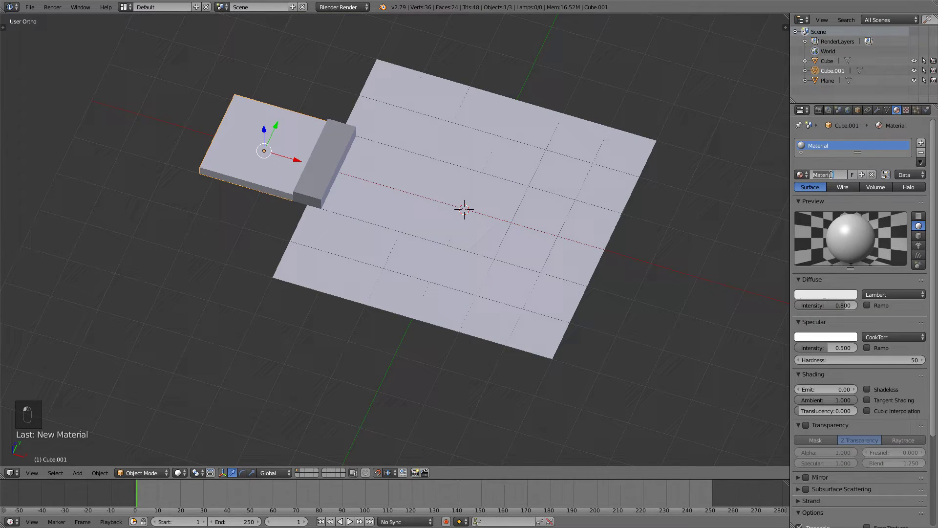
key(Return)
Give the curb block Cube a new material and rename it 'curb'
right_click(320, 163)
click(844, 175)
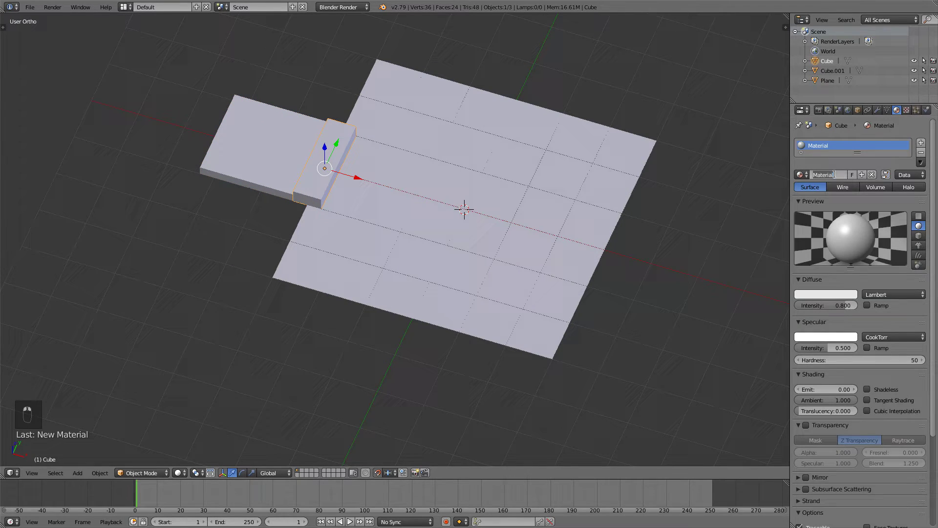
double_click(834, 175)
Name the material 'curb', then duplicate the curb and sidewalk pieces to both sides
text(curb)
key(Return)
middle_drag(586, 161, 356, 152)
key(a)
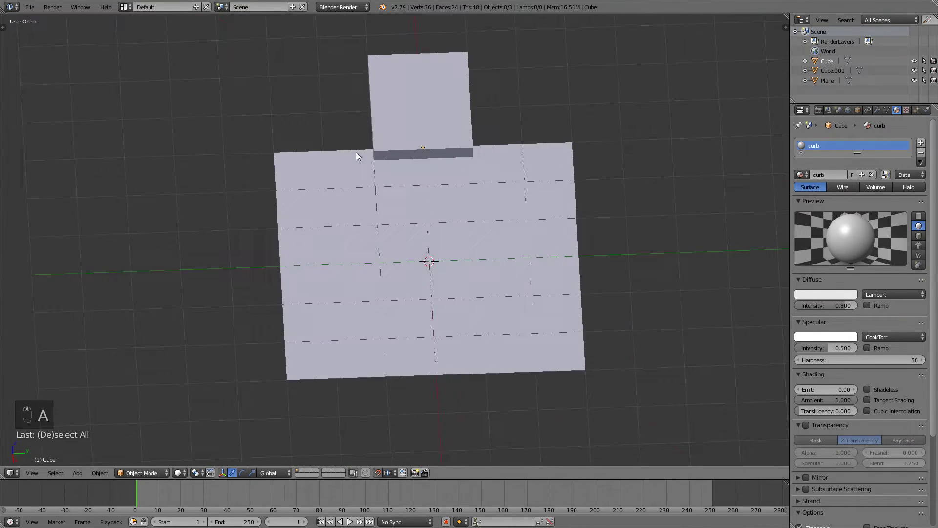
right_click(438, 127)
key(shift+d)
click(541, 131)
key(shift+d)
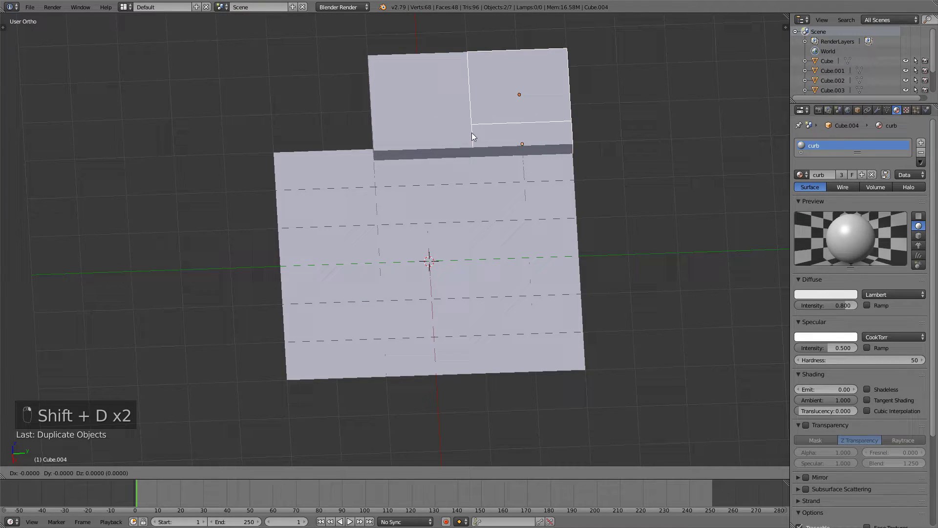
click(293, 133)
Duplicate the whole road section further along and orbit to inspect the longer street
key(a)
key(a)
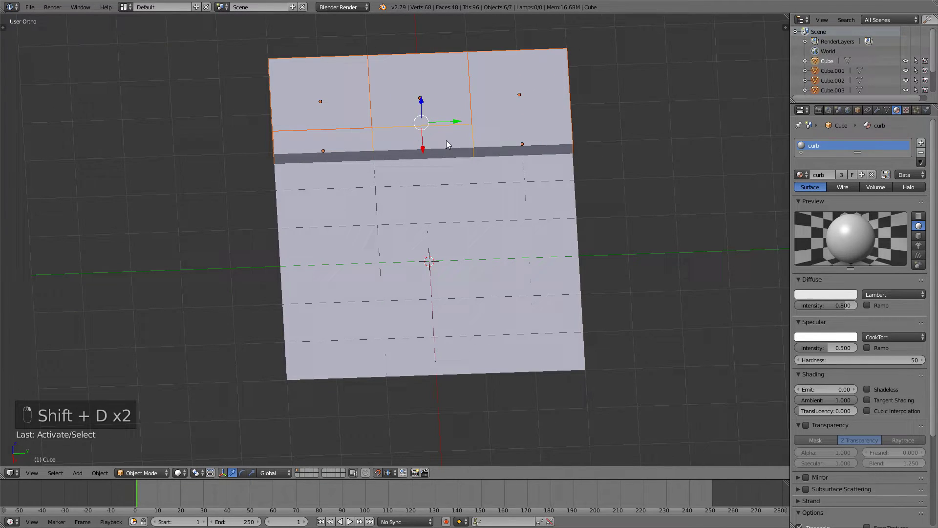
shift+right_click(469, 195)
scroll(438, 219, down, 2)
key(shift+d)
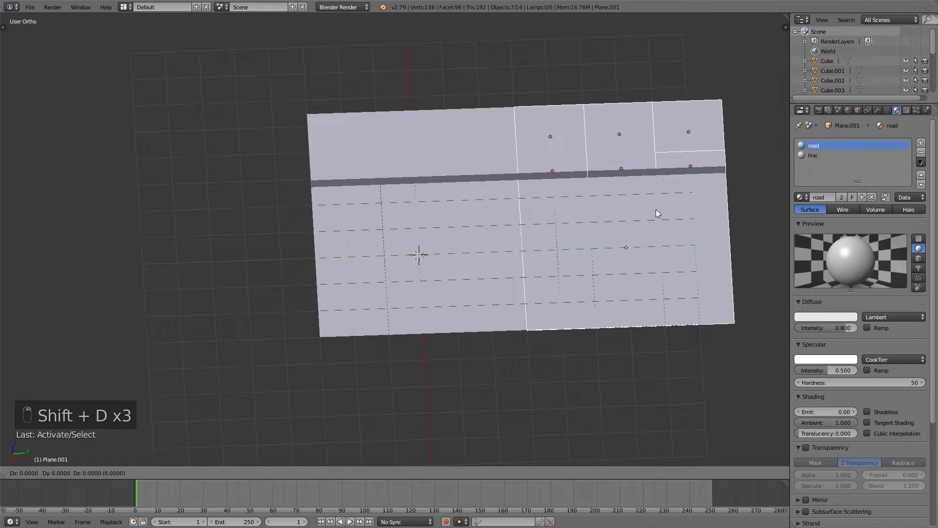
click(656, 209)
key(a)
key(Tab)
key(Tab)
middle_drag(461, 216, 382, 179)
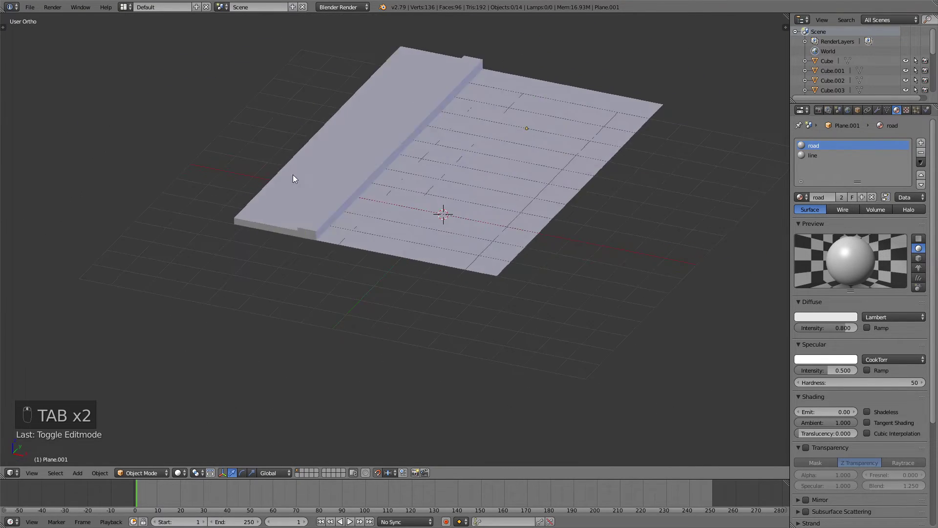
middle_drag(293, 175, 571, 158)
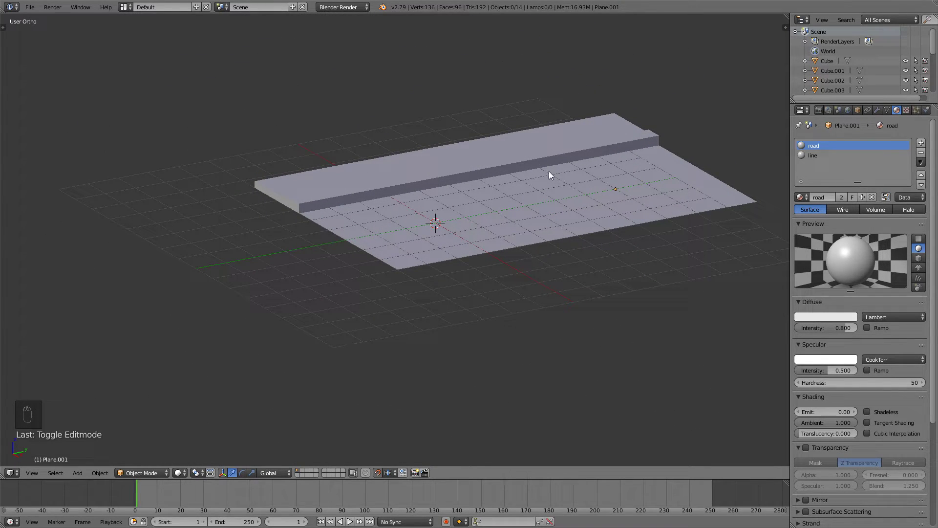
Undo the duplicated street copies and move the curb block along X toward the centre
key(ctrl+z)
key(ctrl+z)
key(ctrl+z)
key(ctrl+z)
key(ctrl+z)
key(ctrl+z)
key(ctrl+z)
key(ctrl+z)
key(ctrl+z)
key(ctrl+z)
key(ctrl+z)
key(ctrl+z)
key(ctrl+z)
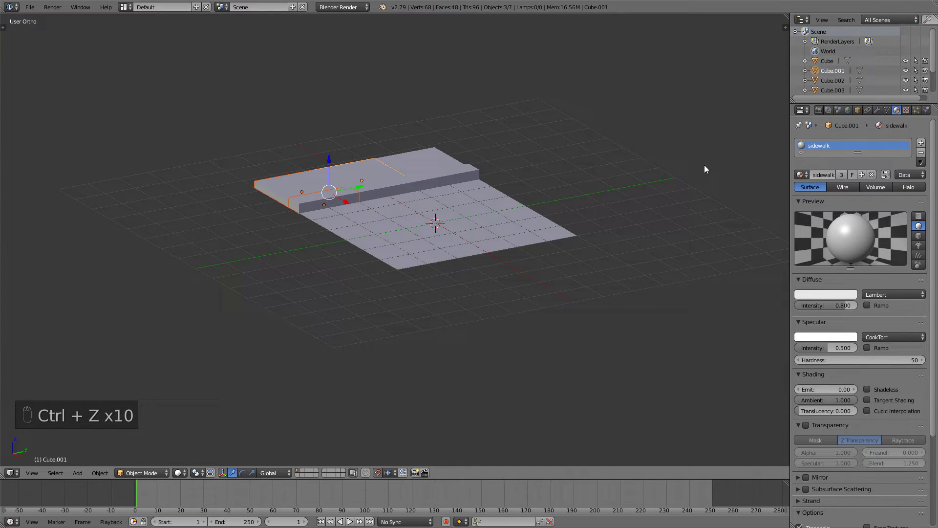
key(ctrl+z)
key(ctrl+z)
key(ctrl+z)
right_click(409, 180)
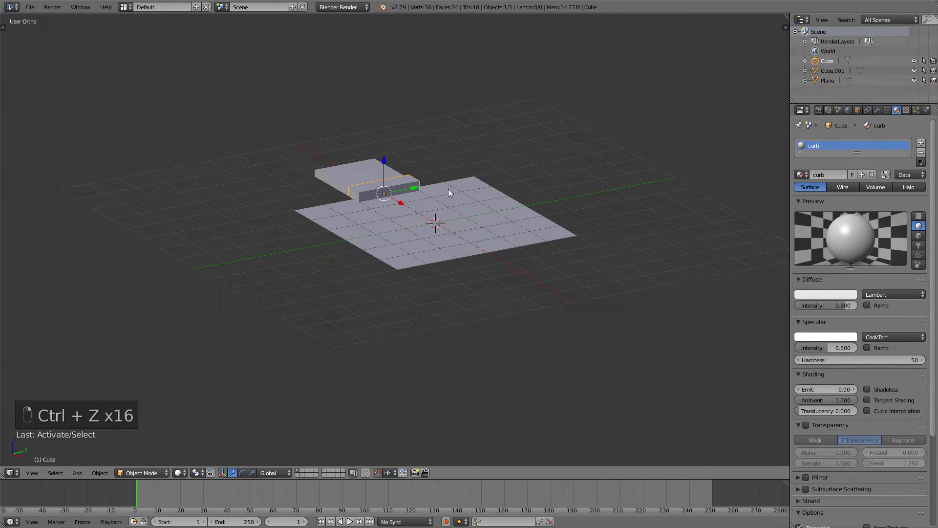
key(KP_1)
key(g)
key(x)
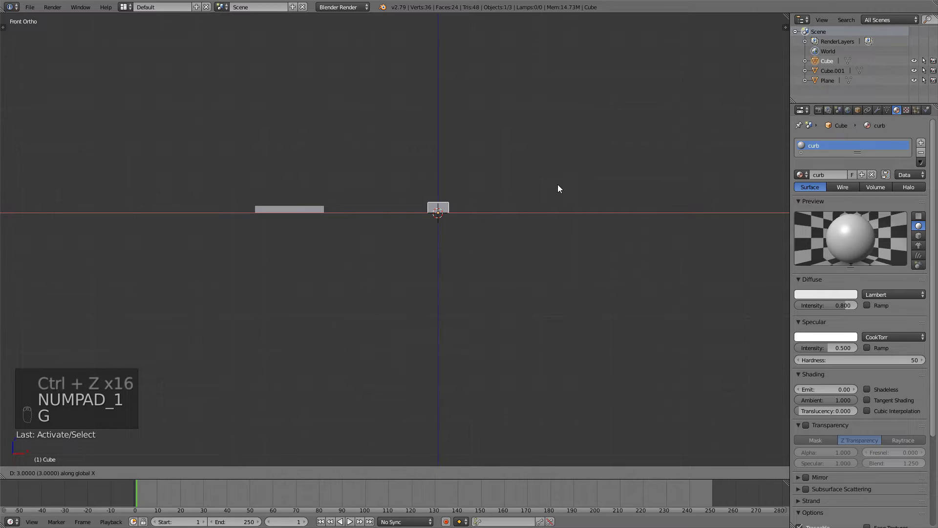
click(557, 188)
Centre the sidewalk slab by moving it along the X axis
right_click(318, 208)
key(g)
key(x)
click(466, 210)
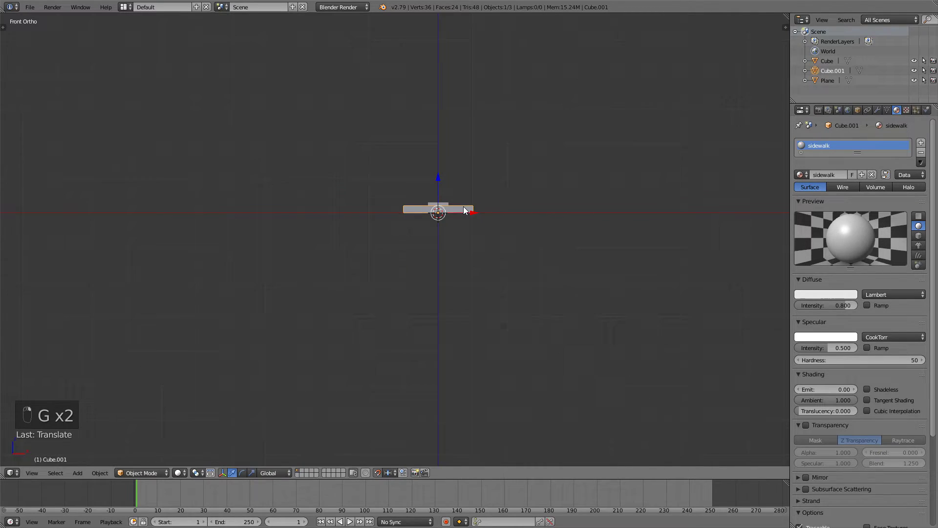
middle_drag(466, 210, 457, 240)
scroll(544, 176, up, 2)
Rotate all three pieces 90° about X and apply the rotation
key(a)
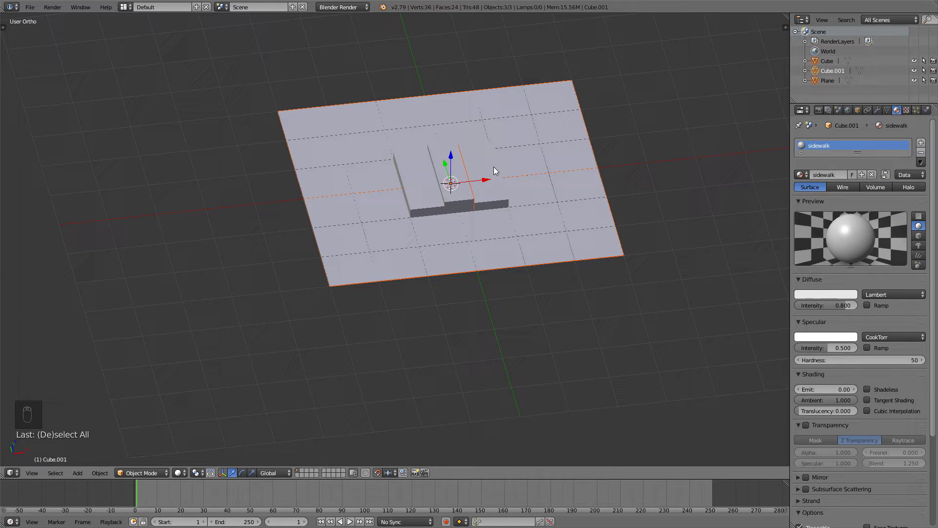
text(rx90)
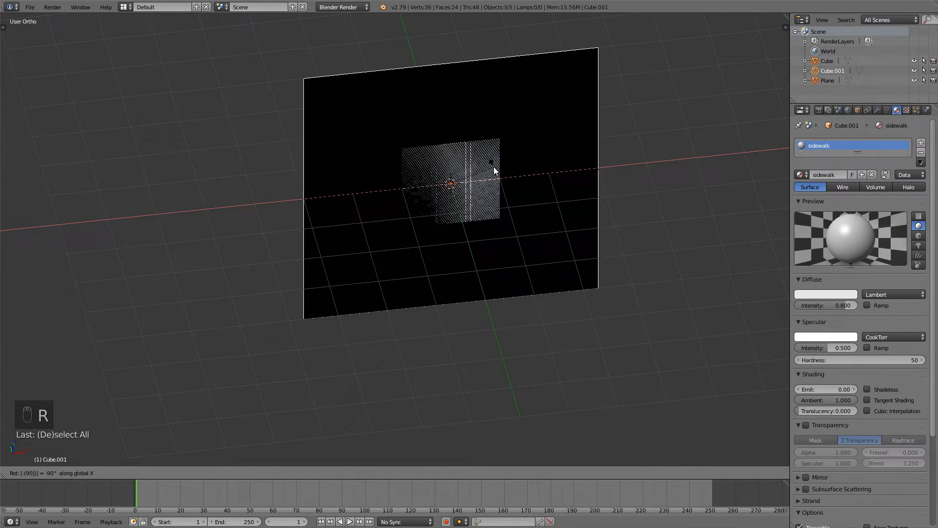
key(Return)
key(ctrl+a)
click(464, 168)
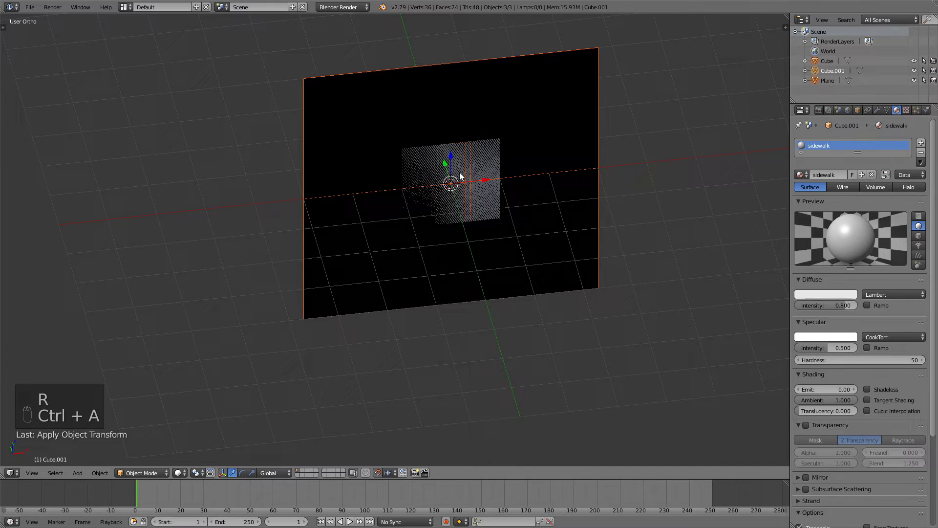
key(ctrl+a)
key(ctrl+a)
click(427, 186)
Rotate the pieces −90° about X so they lie flat again, then deselect them
text(r)
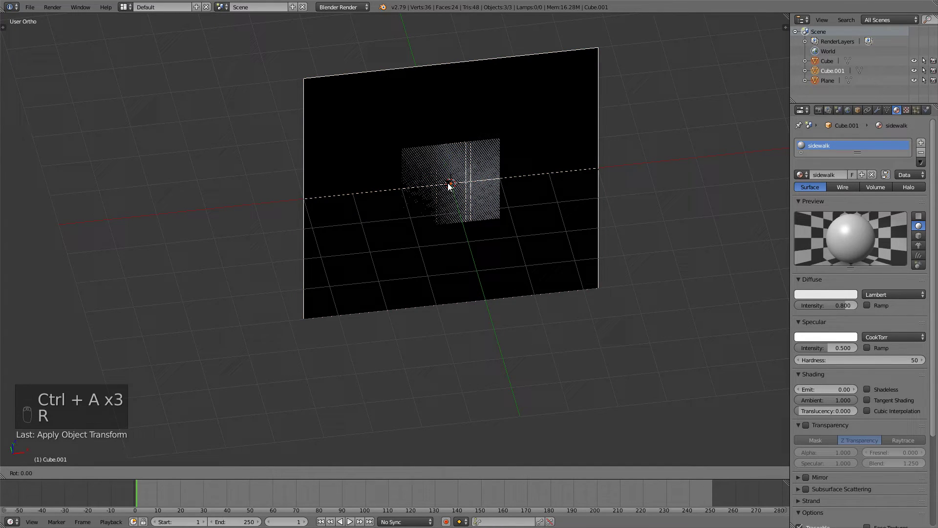
text(x-90)
key(Return)
key(ctrl+space)
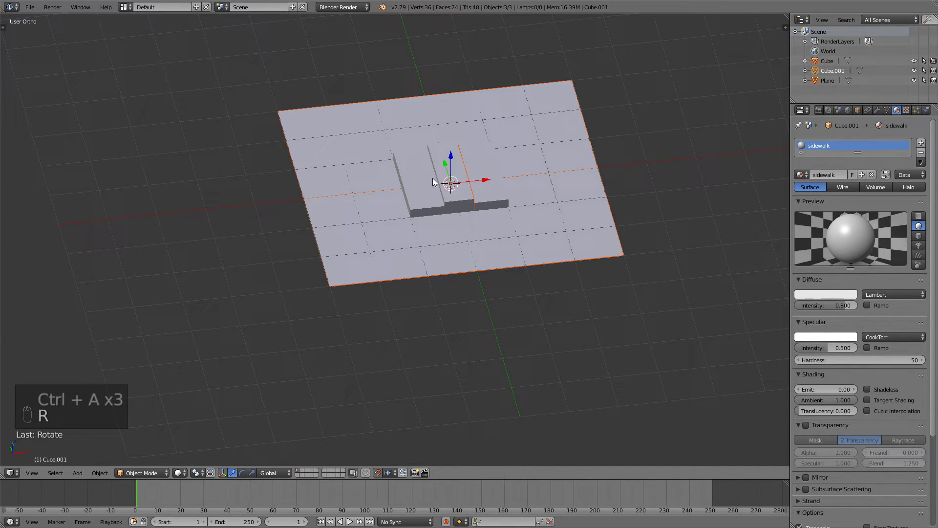
shift+middle_drag(418, 201, 445, 195)
key(a)
key(a)
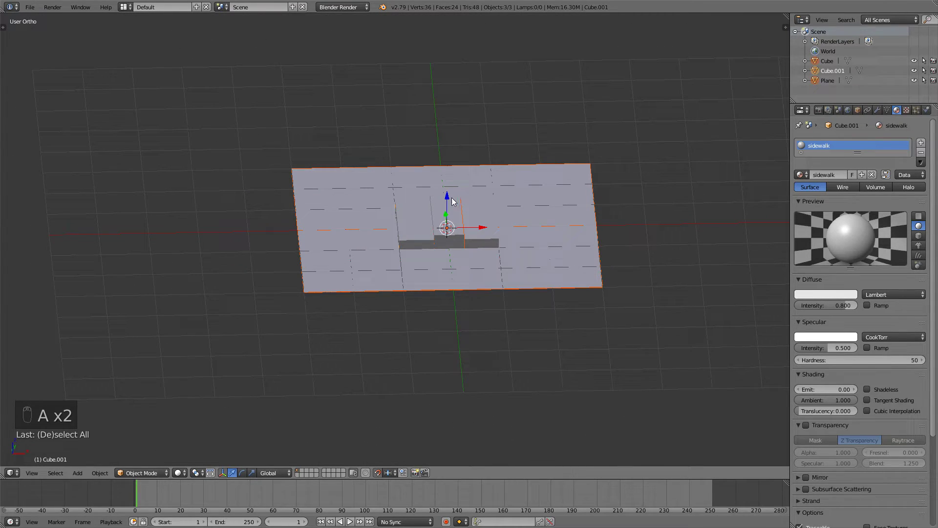
In the Outliner rename Cube to 'curb', Plane to 'road' and Cube.001 to 'sidewalk'
click(825, 60)
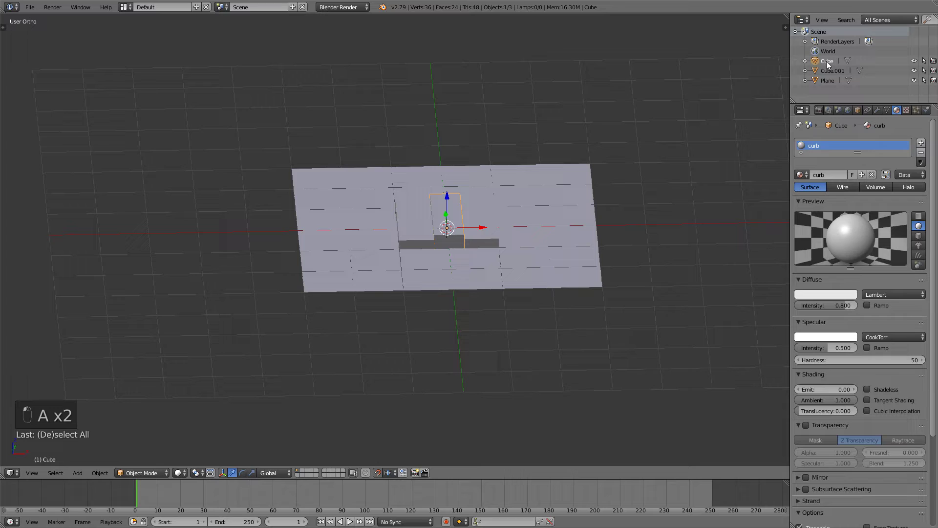
double_click(828, 61)
text(curb)
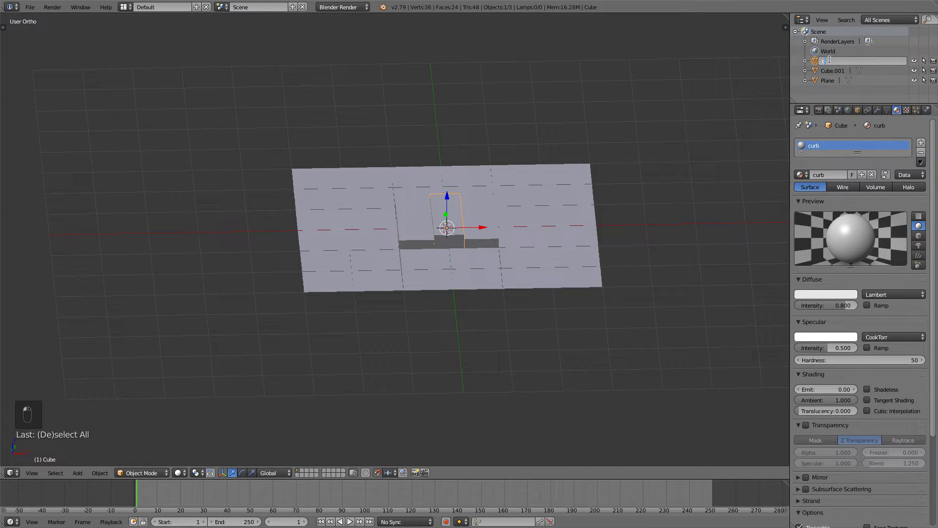
key(Return)
key(KP_5)
key(KP_5)
click(828, 69)
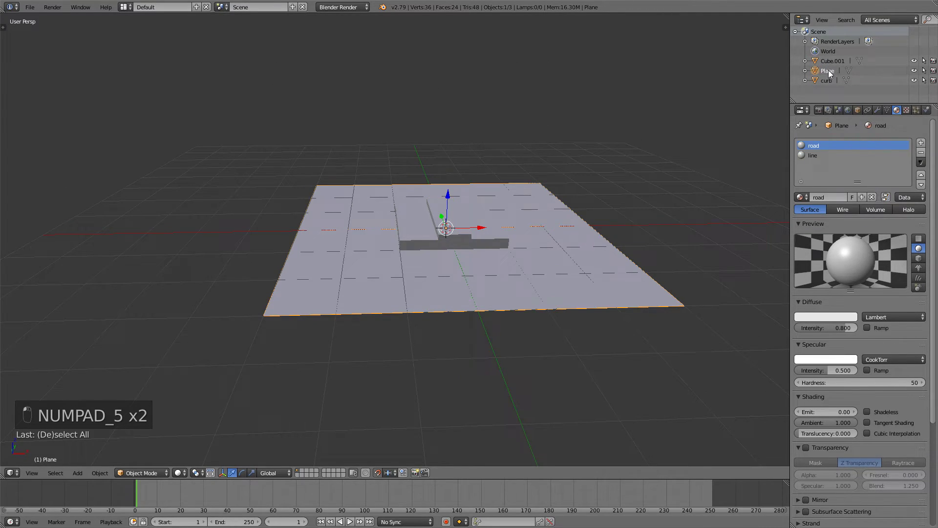
double_click(828, 70)
text(road)
key(Return)
click(833, 58)
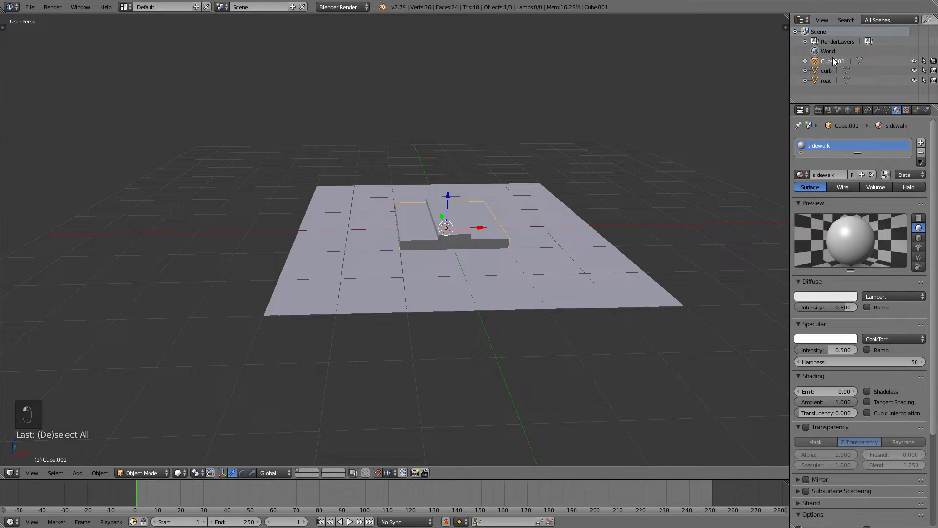
double_click(833, 57)
text(sid)
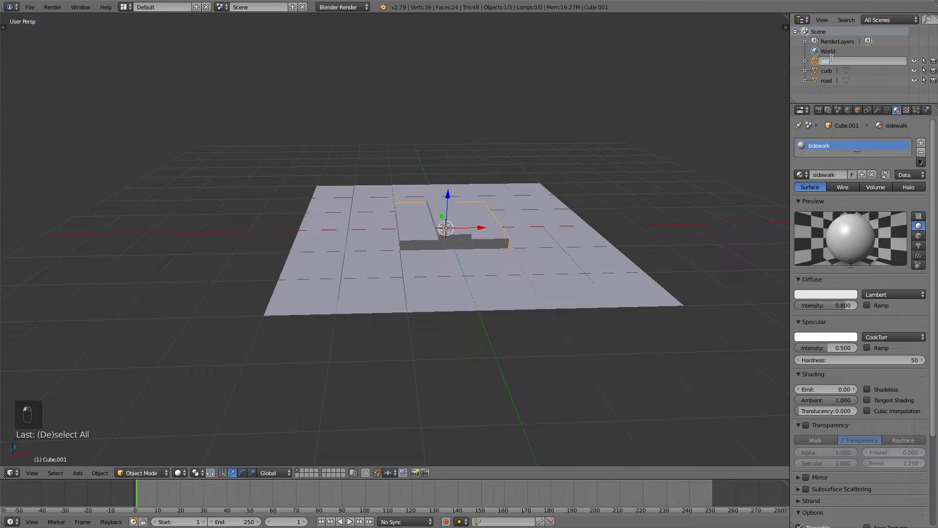
text(ewalk)
Confirm the 'sidewalk' name, select the curb and start an FBX export
key(Return)
middle_drag(342, 196, 244, 123)
right_click(440, 215)
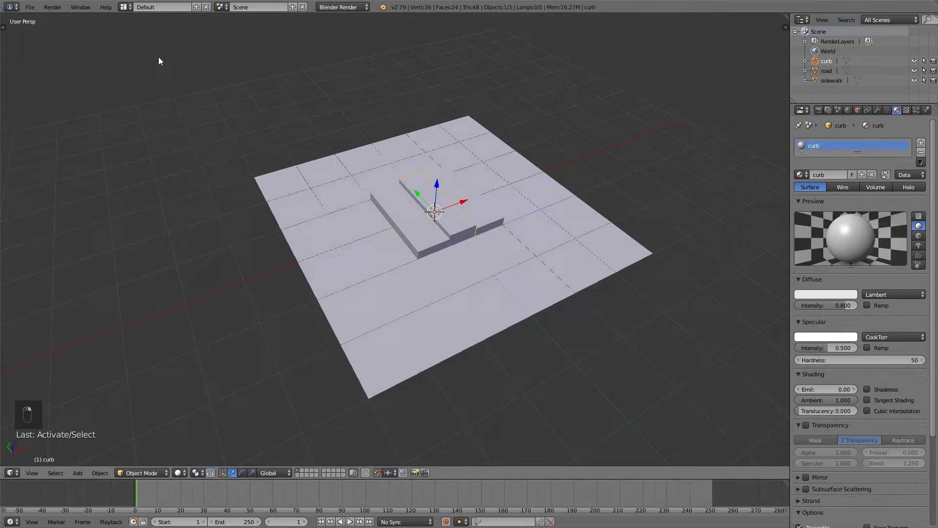
click(30, 8)
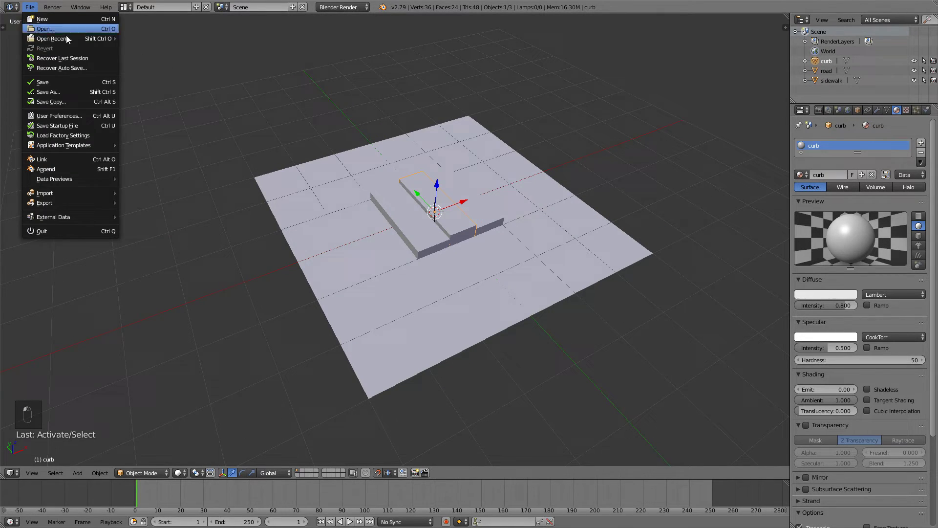
mouse_move(52, 203)
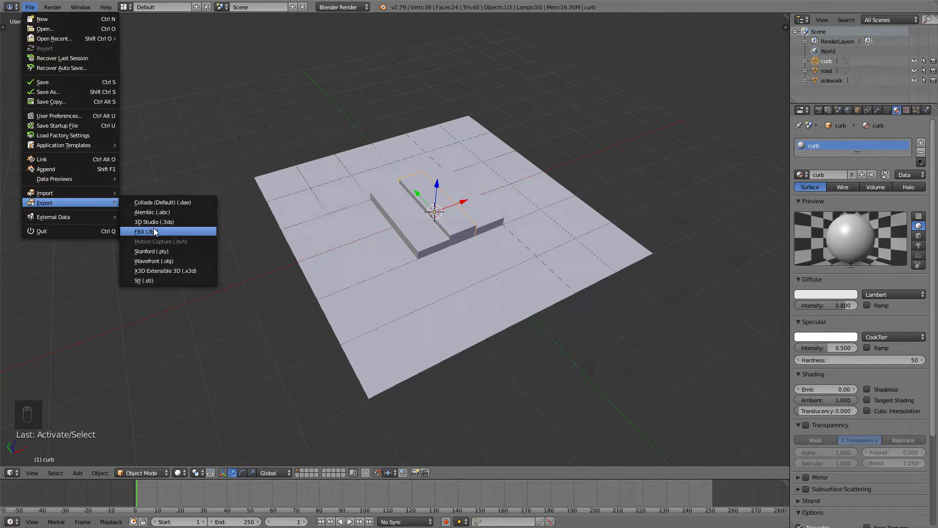
click(146, 231)
Export only the selected curb as curb.fbx
text(d)
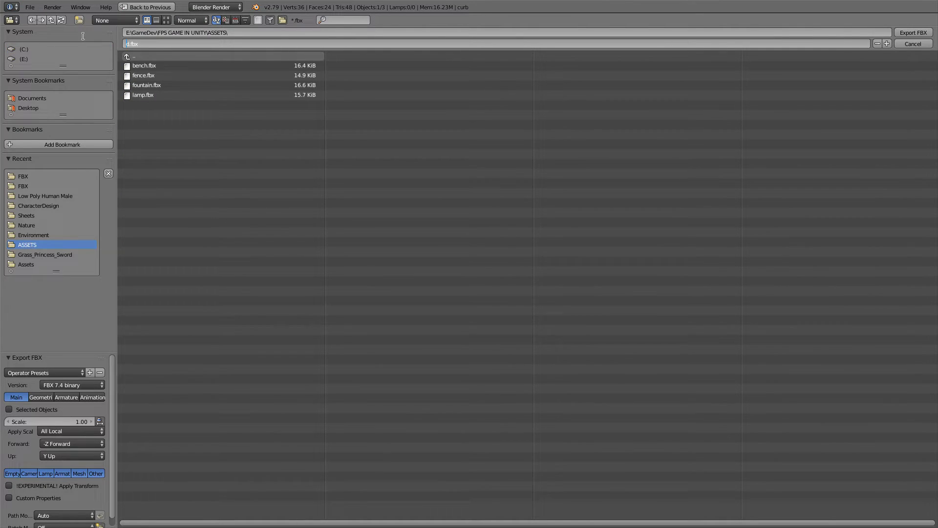
key(BackSpace)
text(curb)
click(13, 409)
click(36, 406)
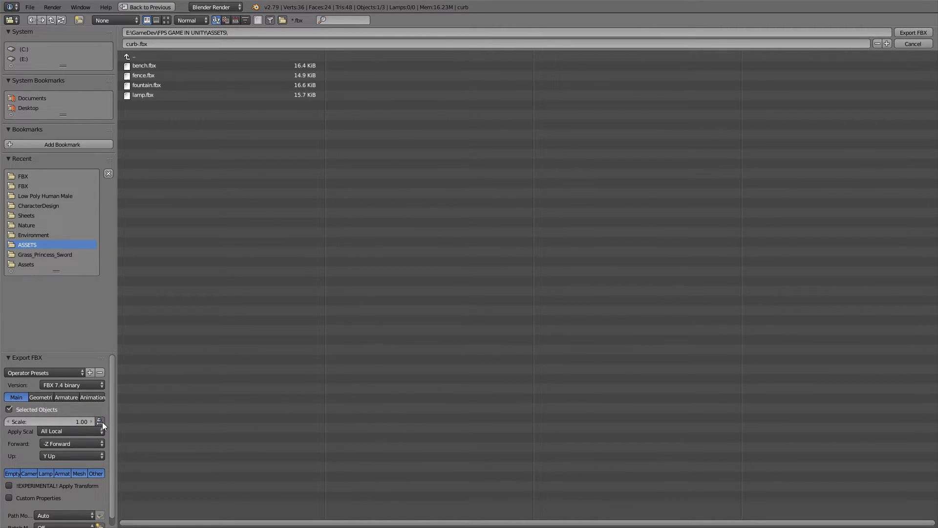
click(137, 44)
key(BackSpace)
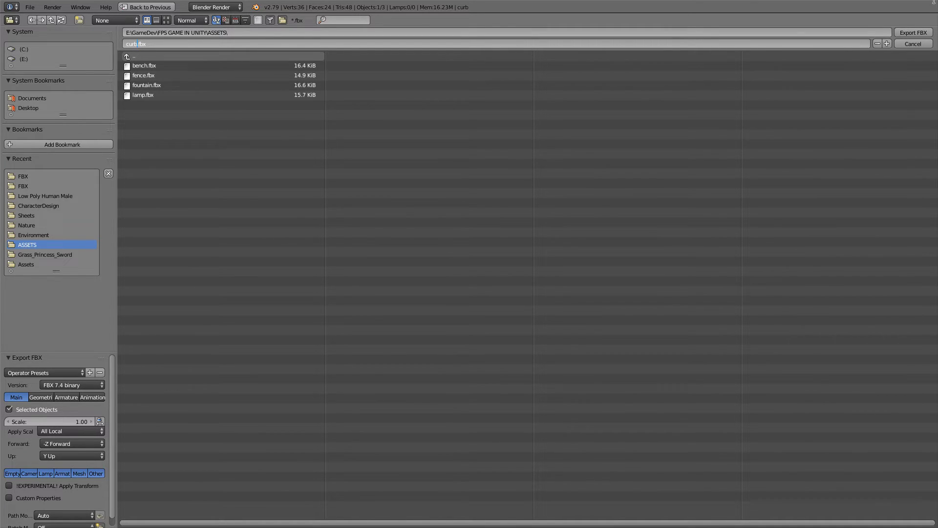
click(913, 32)
Export the selected sidewalk piece as sidewalk.fbx
right_click(422, 226)
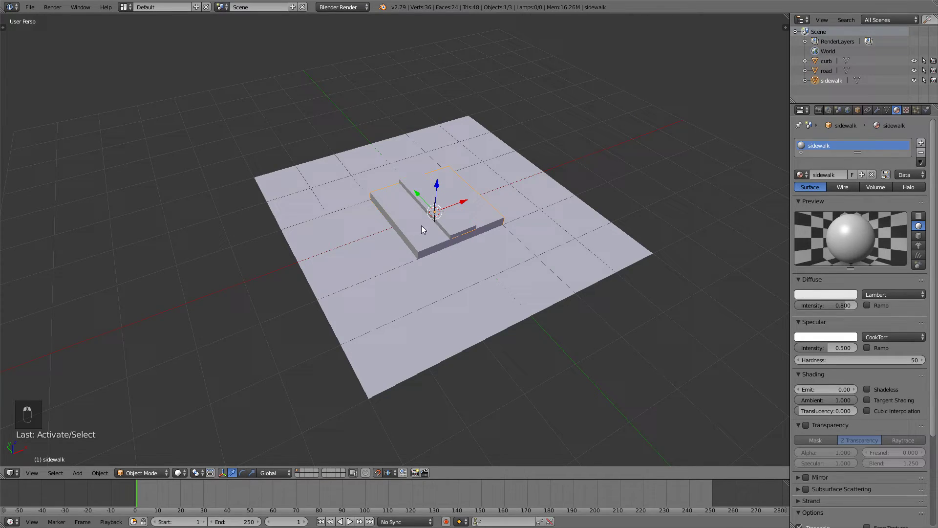
click(30, 7)
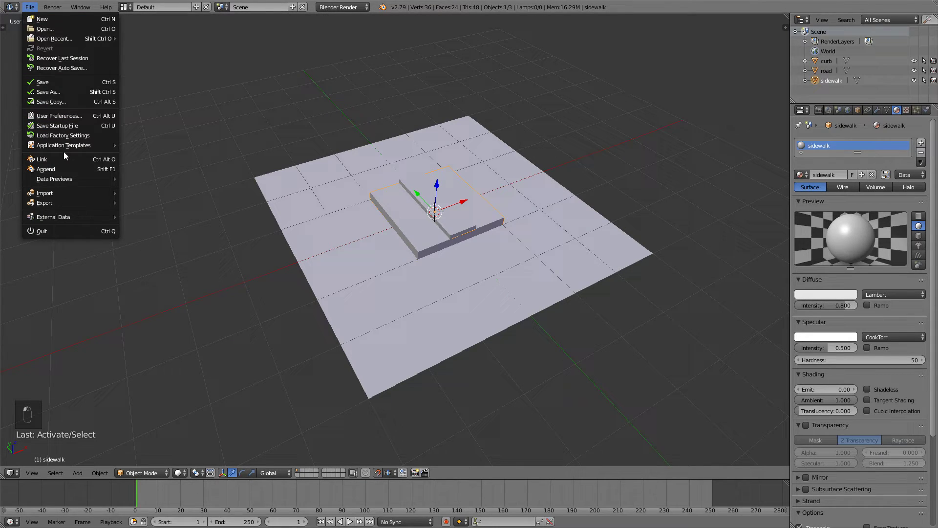
mouse_move(55, 201)
click(176, 230)
click(134, 44)
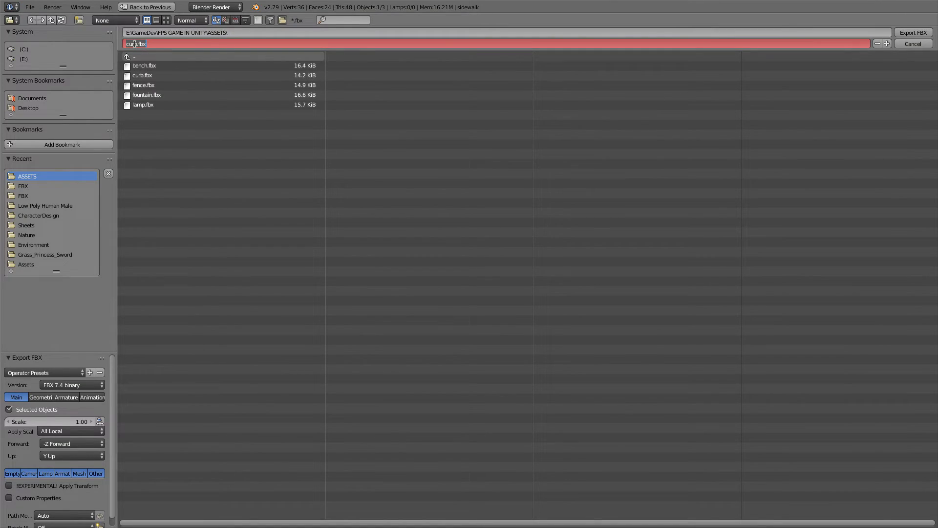
text(sidewalk)
click(913, 33)
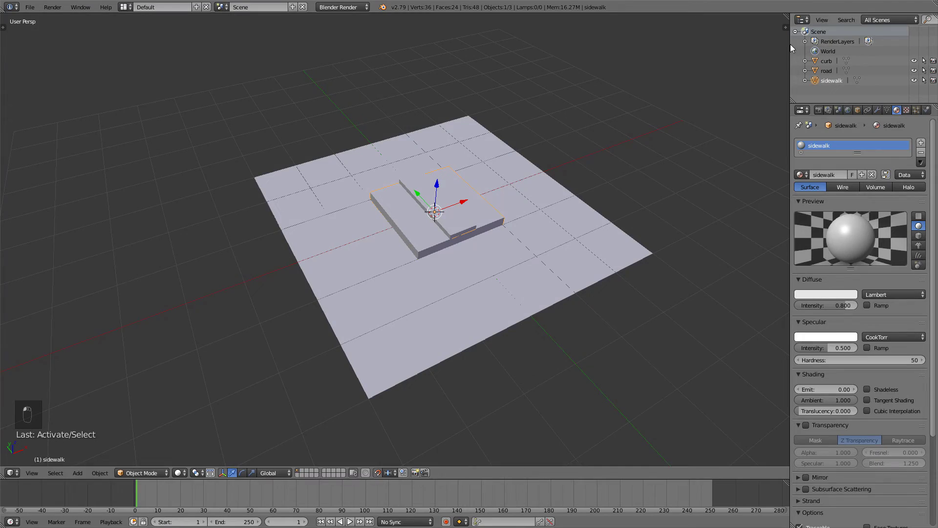
Export the selected road piece as road.fbx
right_click(357, 254)
click(29, 7)
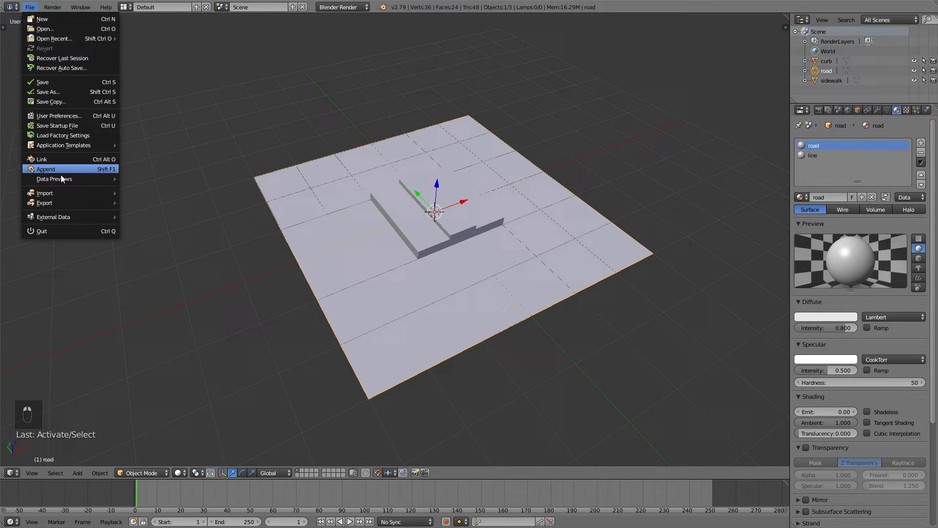
mouse_move(44, 203)
click(139, 232)
click(143, 42)
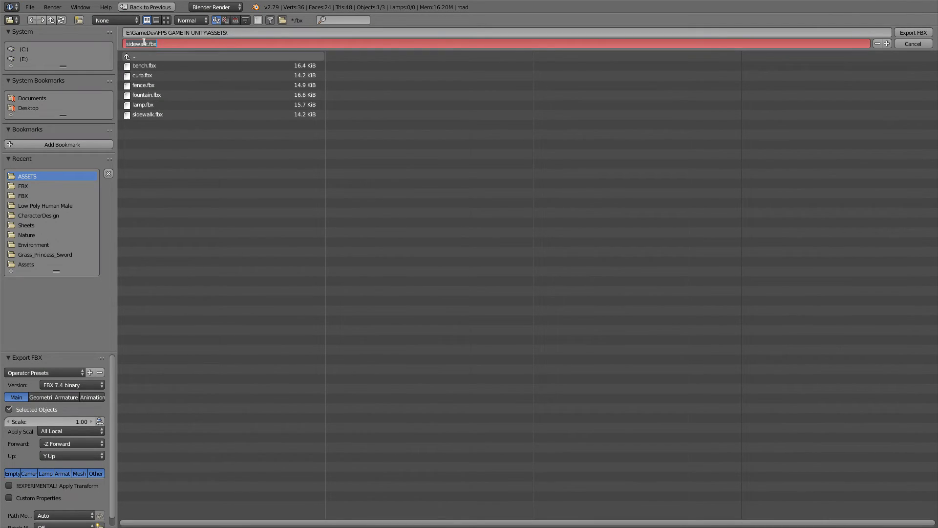
drag(144, 43, 87, 41)
key(BackSpace)
key(Delete)
text(road)
click(912, 33)
Save the scene as road.blend
click(30, 6)
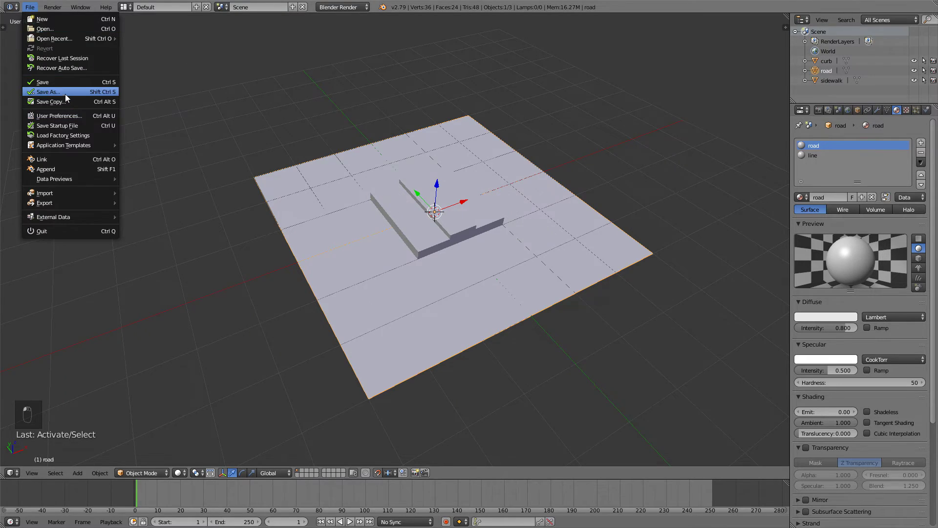
click(65, 93)
text(road)
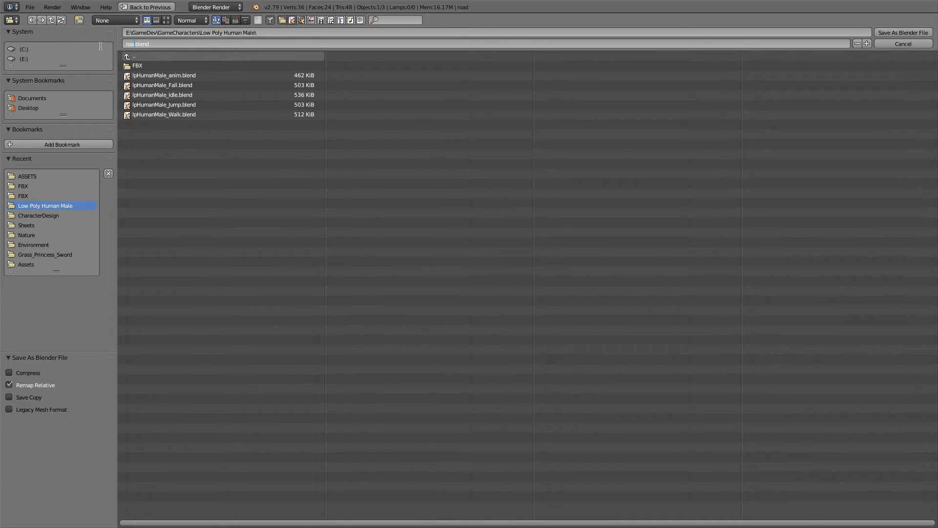
click(907, 33)
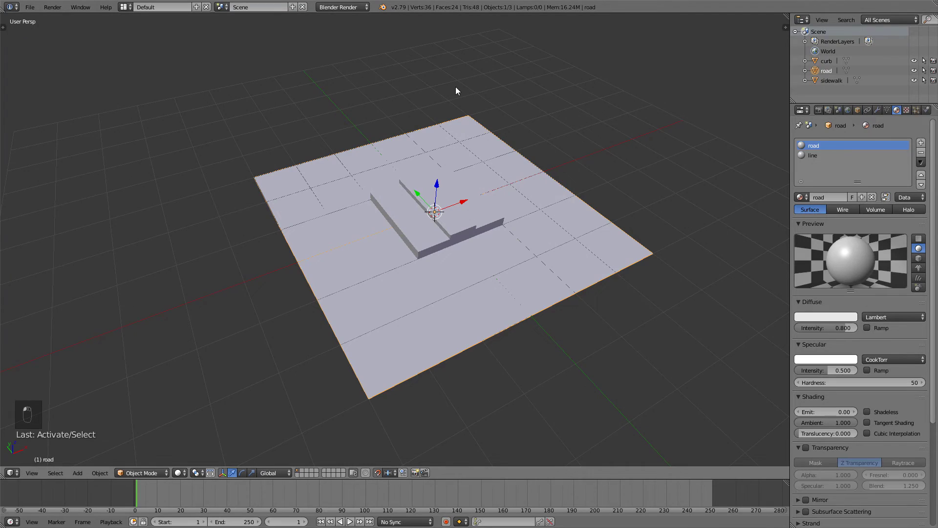